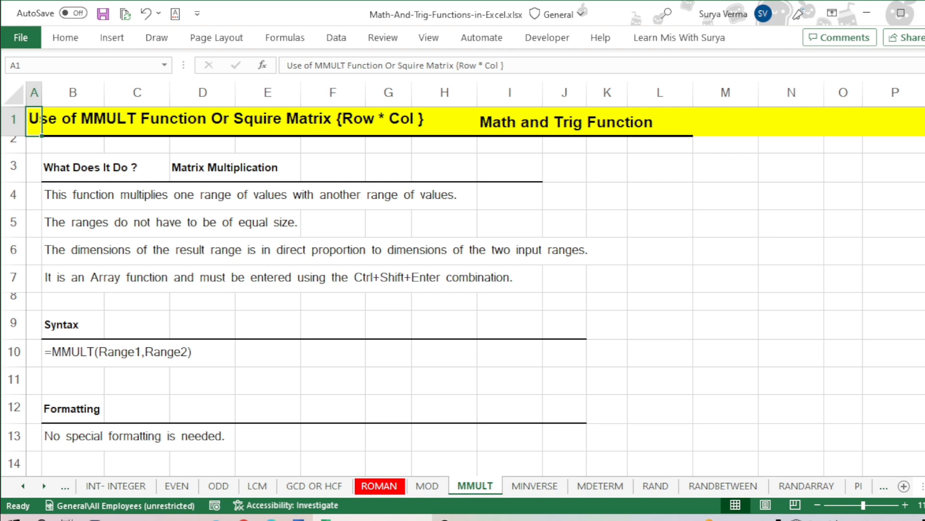
Examine the MMULT syntax in B10, the Chocolates in the box table and the Customers Orders quantities in C32:E32
left_click(101, 352)
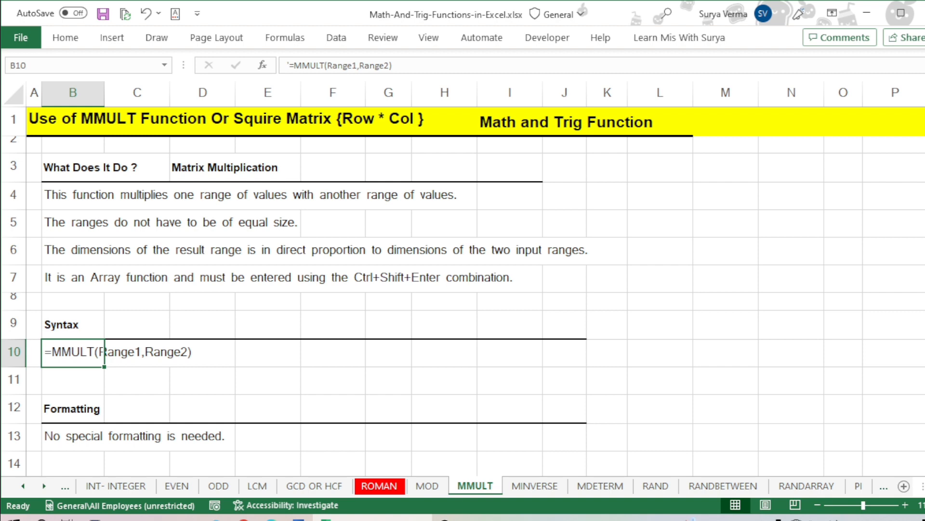
scroll(463, 280, "down", 7)
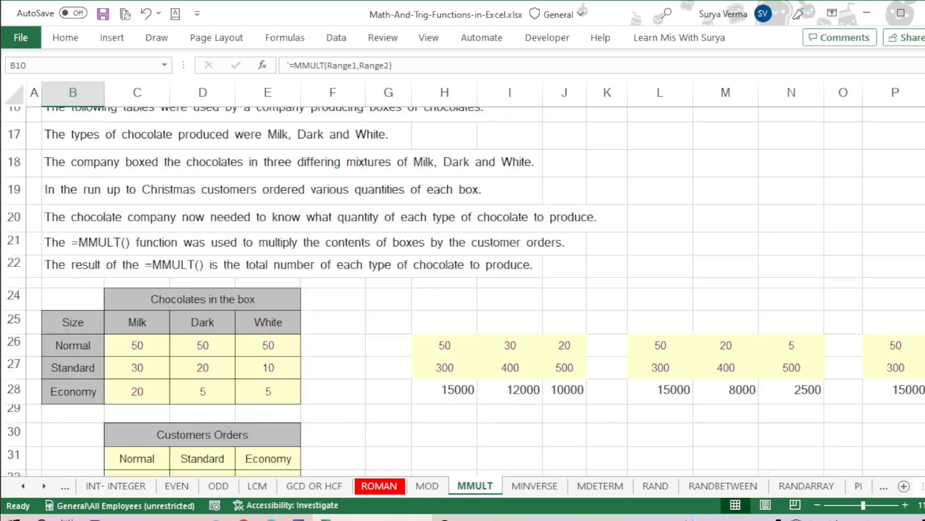
scroll(463, 280, "up", 2)
left_click(137, 299)
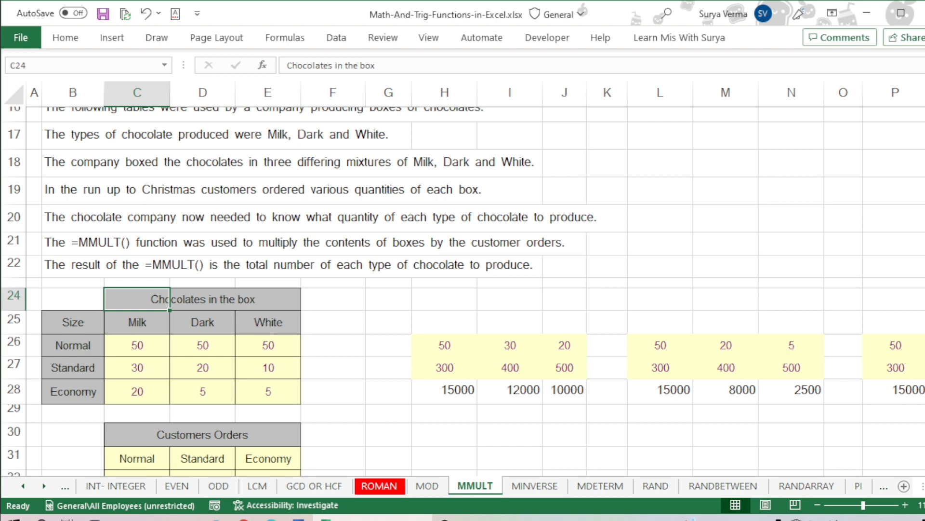
left_click(137, 345)
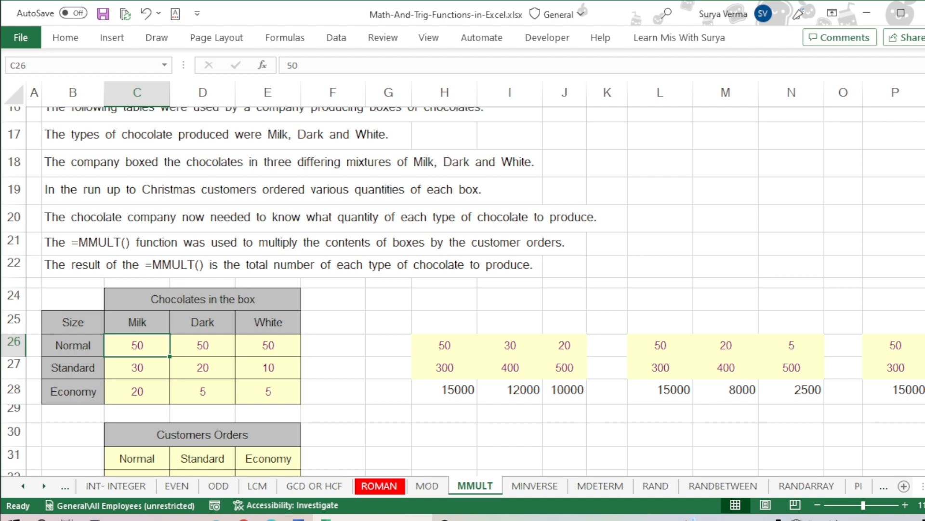
left_click(203, 435)
scroll(203, 435, "down", 2)
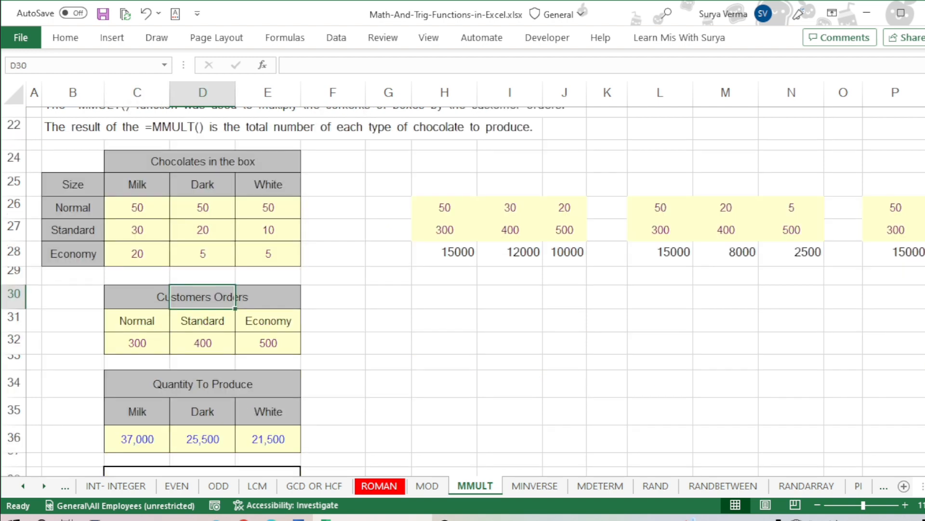
left_click(137, 342)
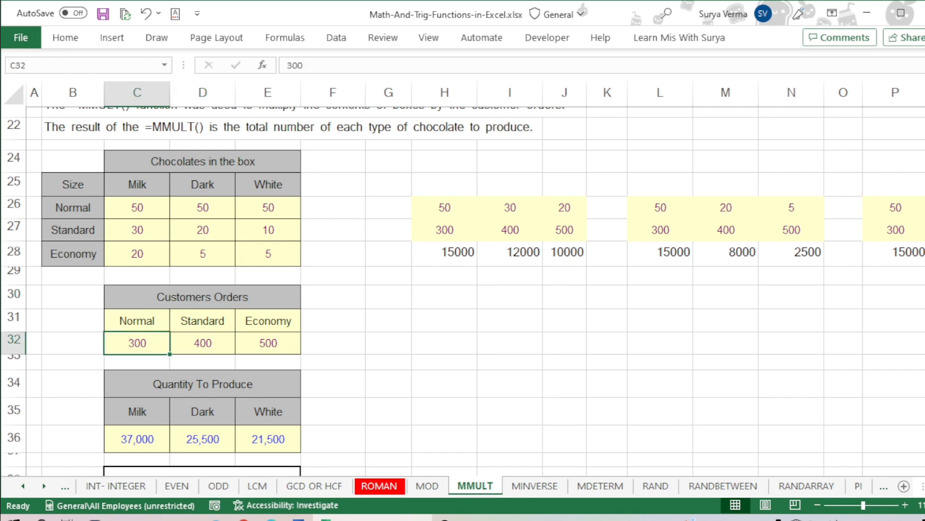
left_click(202, 342)
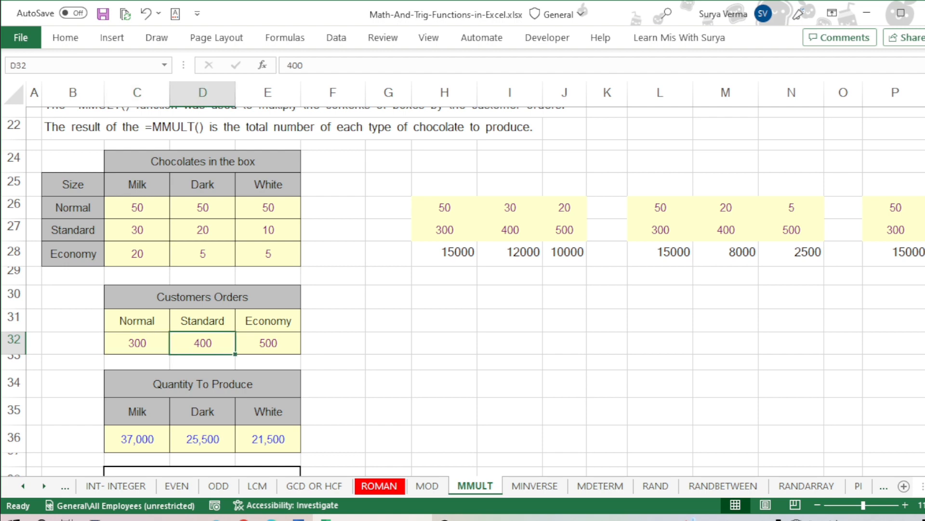
left_click(268, 342)
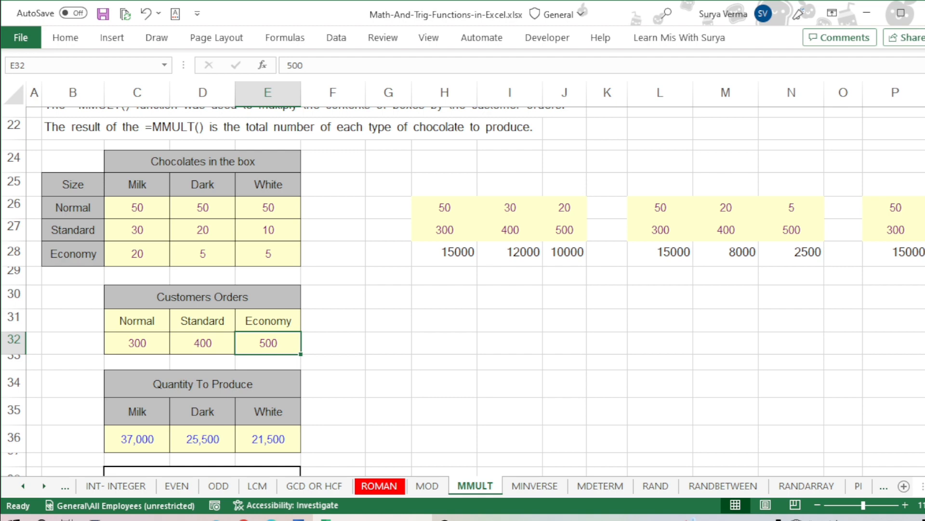
Inspect the Milk formula under Quantity To Produce and its two source ranges, C26:E28 and C32:E32
left_click(137, 439)
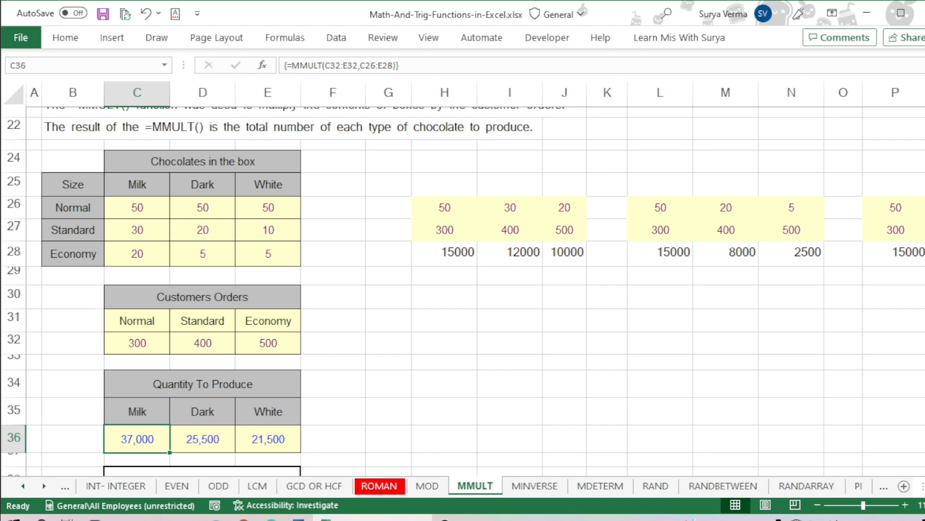
left_click_drag(137, 208, 268, 254)
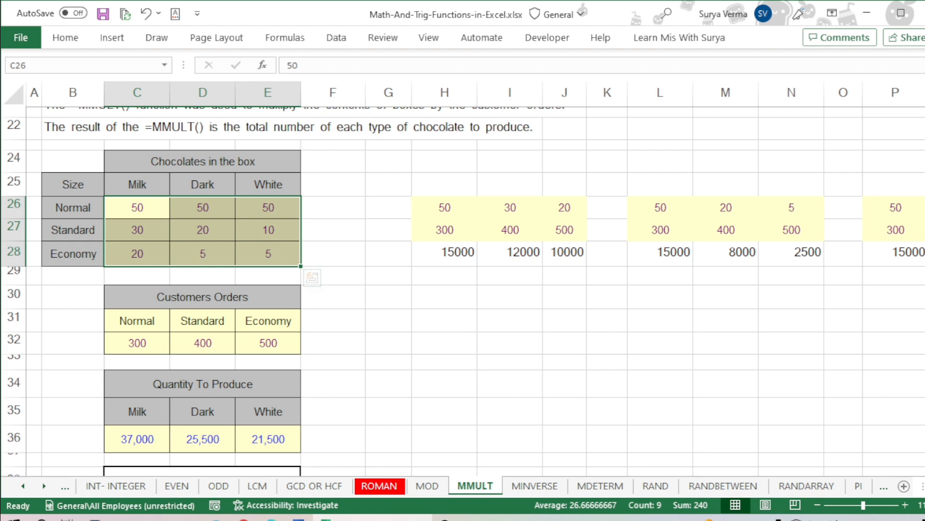
left_click_drag(137, 343, 268, 343)
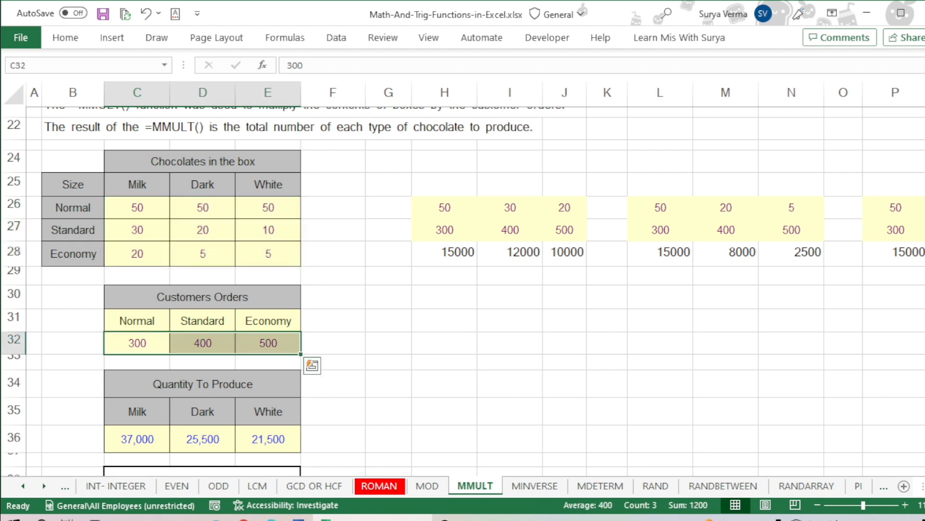
left_click(269, 343)
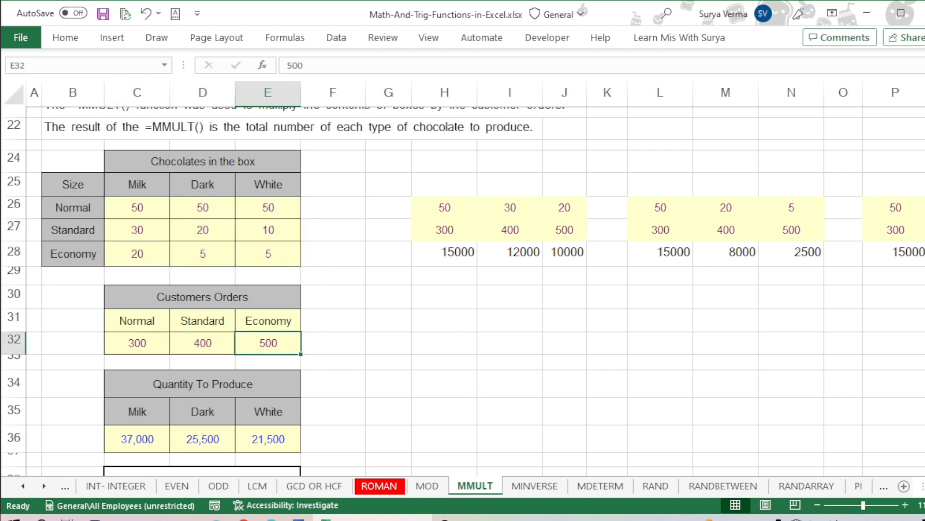
Clear the existing array formula from the Quantity To Produce cells C36:E36
left_click(138, 439)
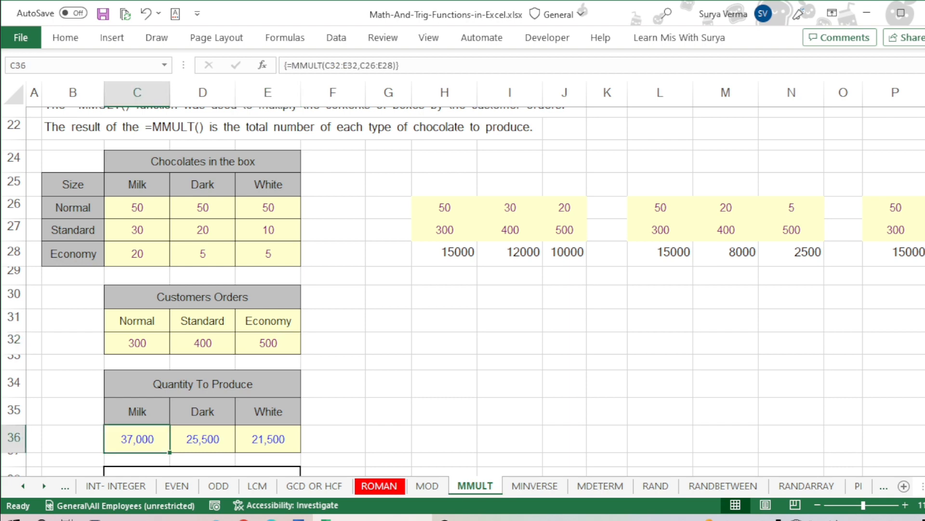
key("shift+Right")
key("shift+Right")
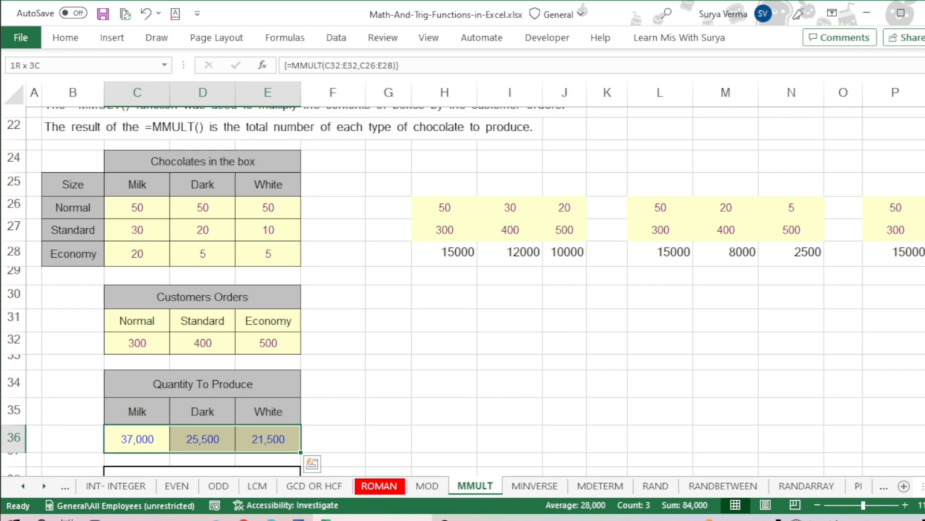
key("Delete")
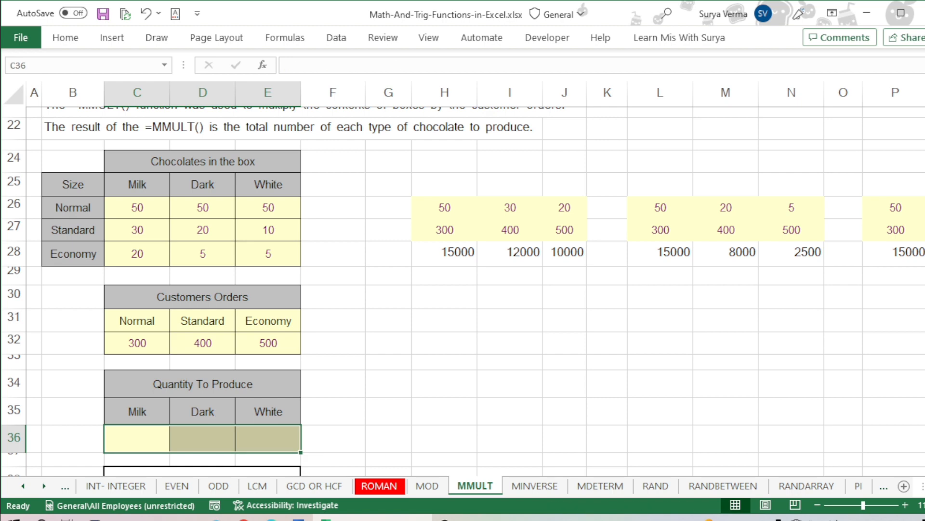
key("Up")
key("Down")
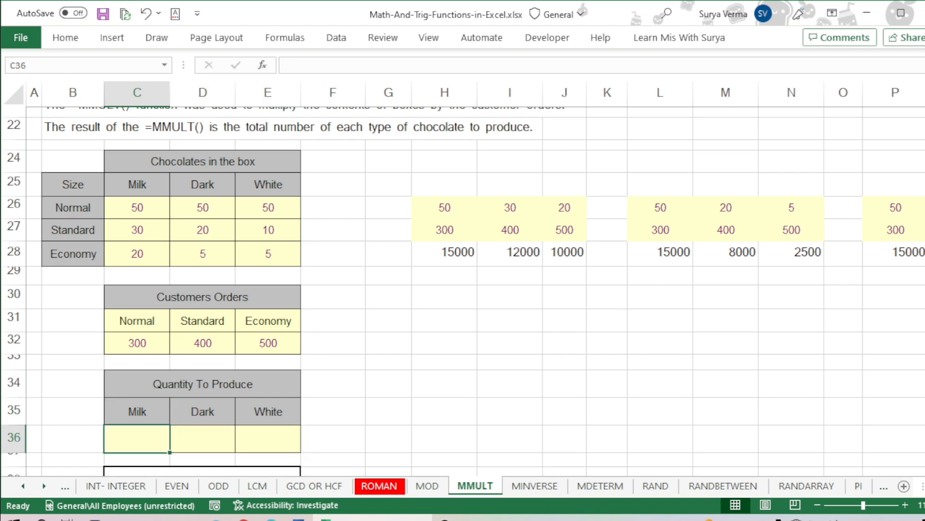
Begin an MMULT formula across the Quantity To Produce range C36:E36
key("shift+Right")
key("shift+Right")
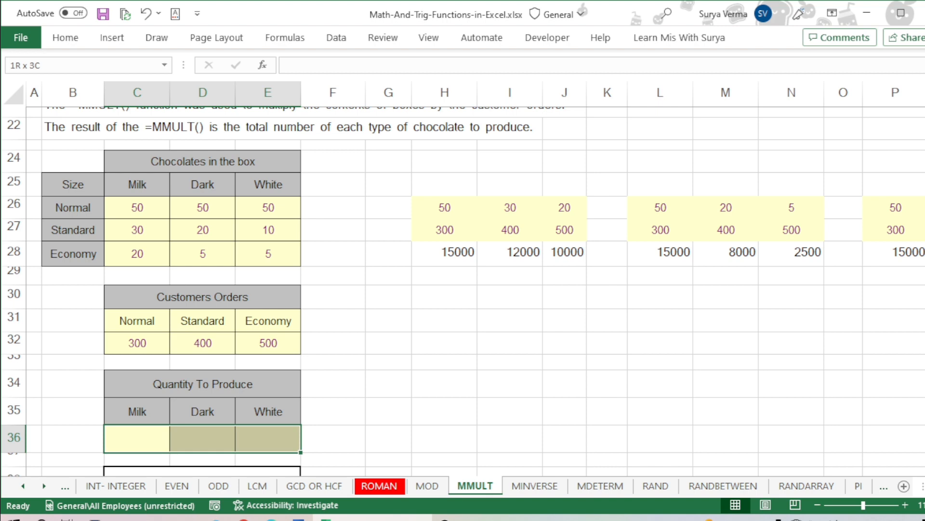
type("=")
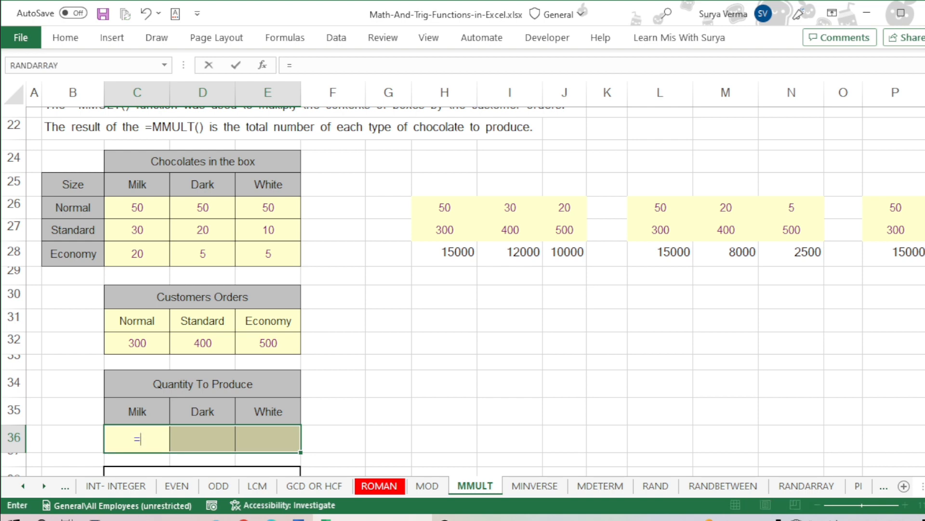
type("mm")
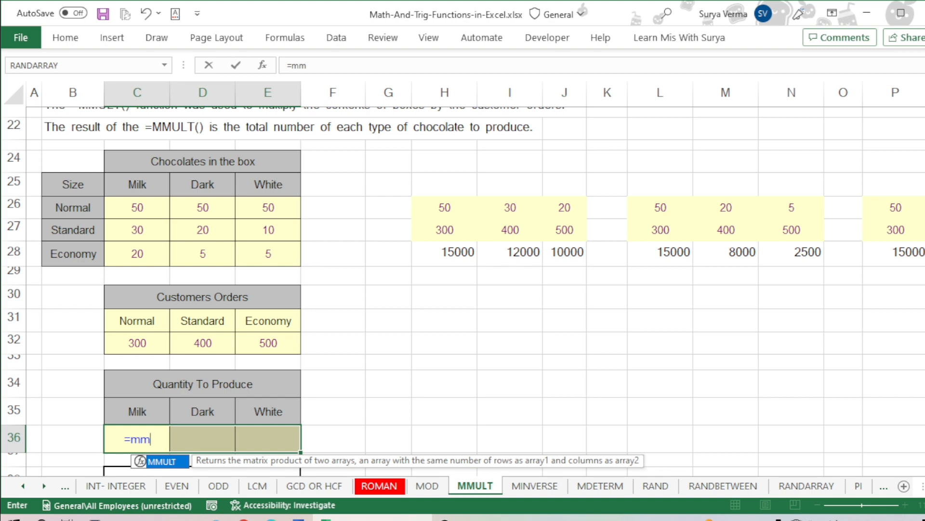
key("Tab")
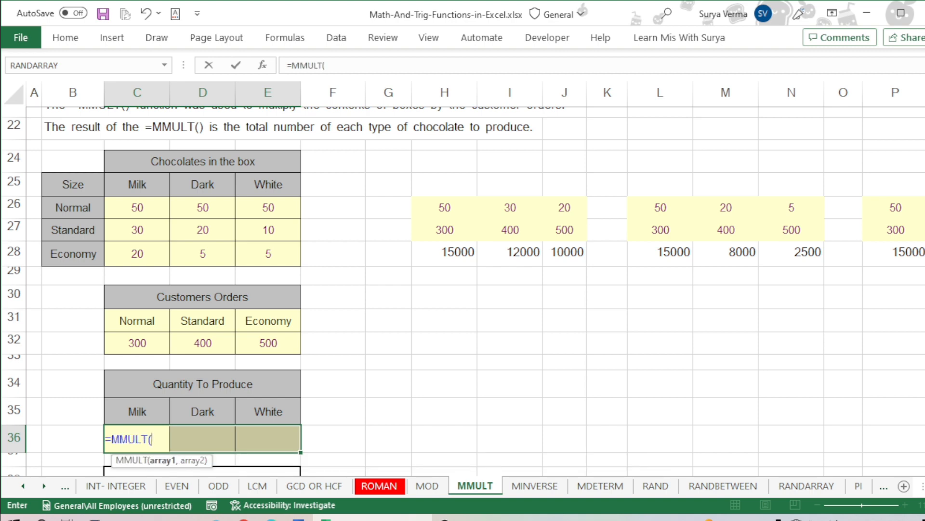
scroll(463, 289, "down", 2)
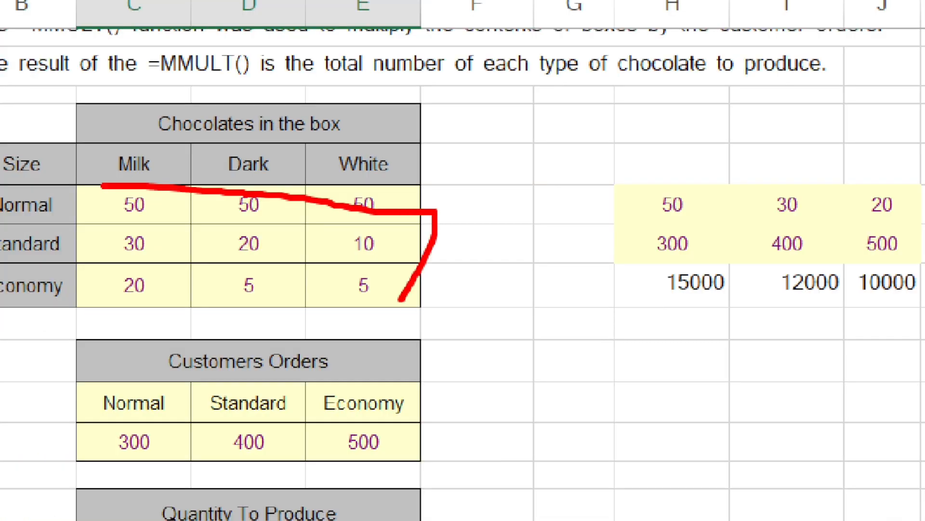
left_click_drag(400, 299, 124, 298)
mouse_move(99, 422)
left_mouse_down()
mouse_move(292, 465)
mouse_move(439, 434)
mouse_move(363, 414)
mouse_move(61, 422)
mouse_move(81, 414)
left_mouse_up()
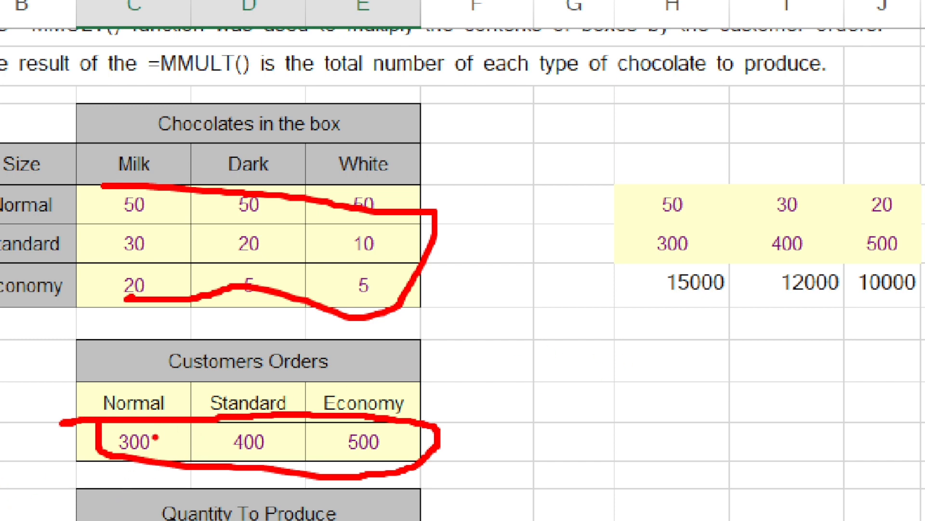
left_click_drag(84, 442, 404, 444)
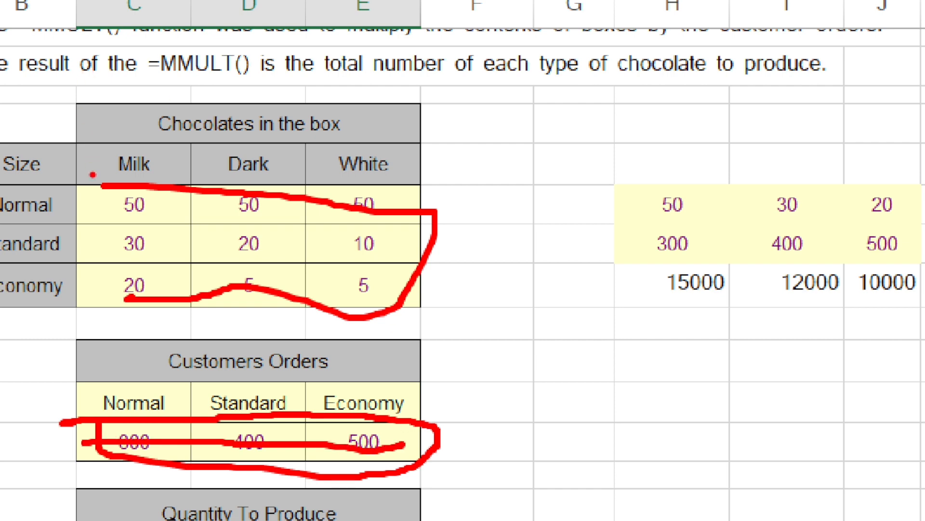
left_click_drag(99, 168, 116, 289)
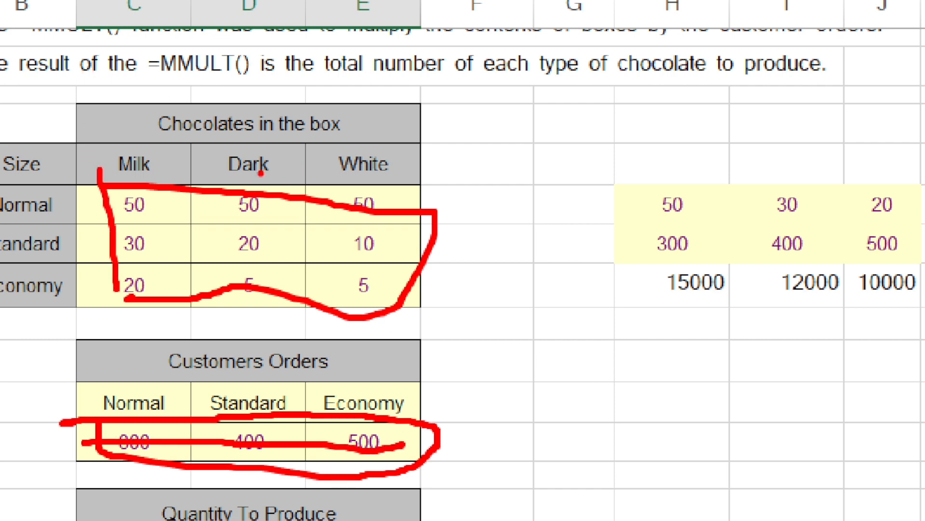
left_click_drag(259, 176, 248, 285)
left_click_drag(357, 185, 348, 292)
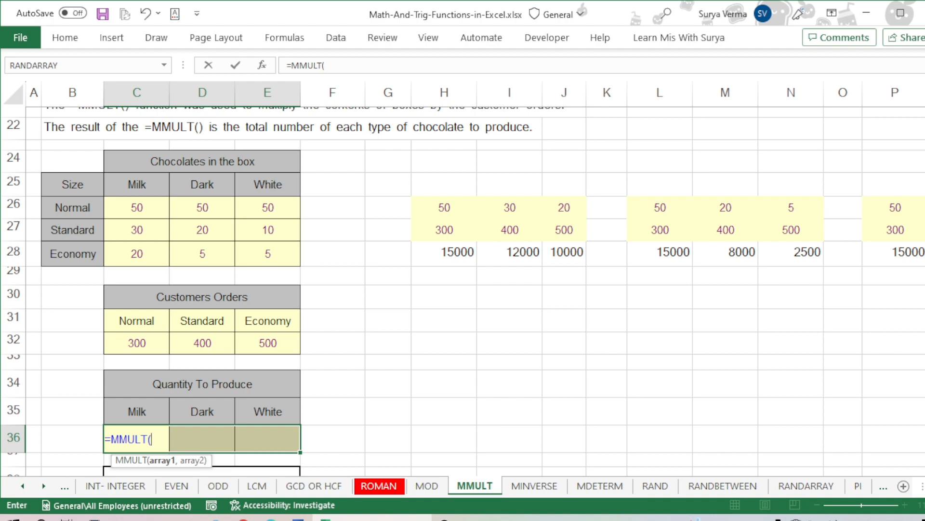
Complete =MMULT(C32:E32,C26:E28) with the customer orders and box contents, and enter it as an array formula in C36:E36
left_click_drag(137, 343, 268, 343)
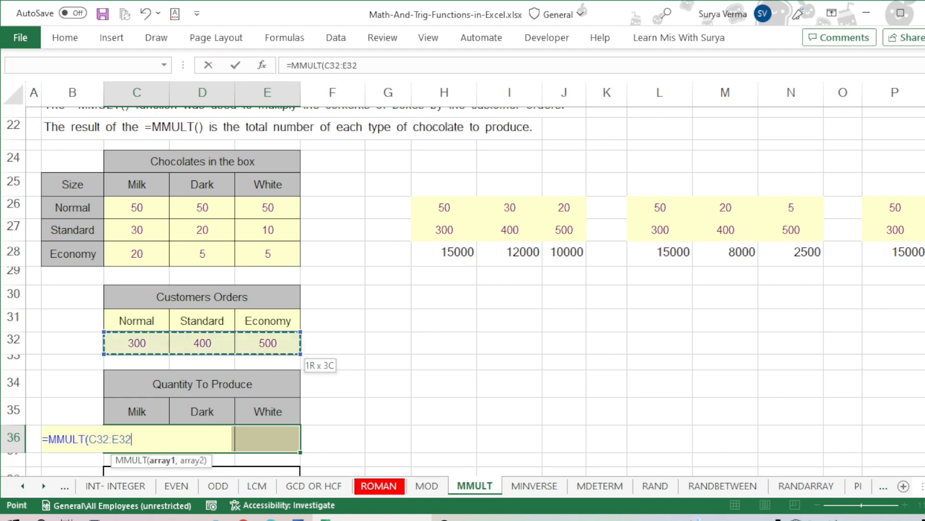
mouse_move(268, 343)
left_mouse_down()
mouse_move(268, 276)
mouse_move(268, 342)
left_mouse_up()
type(",")
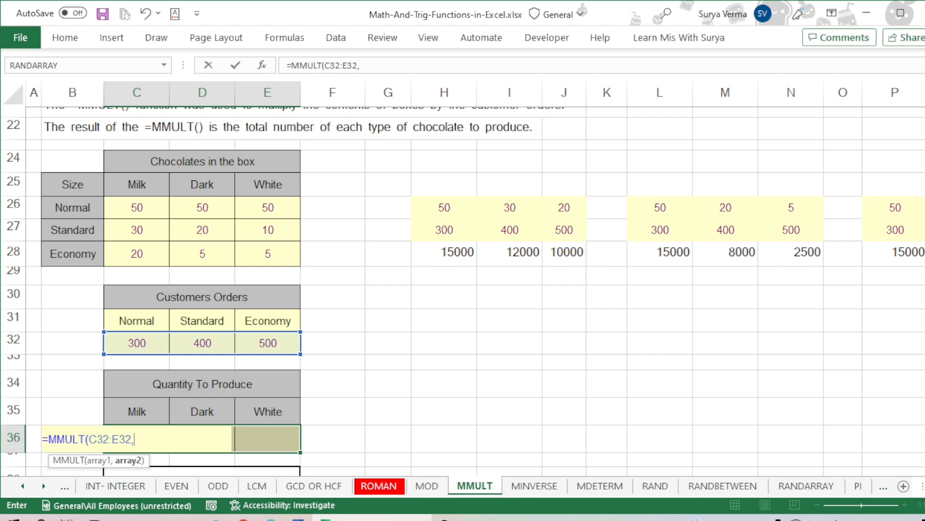
left_click_drag(137, 207, 298, 264)
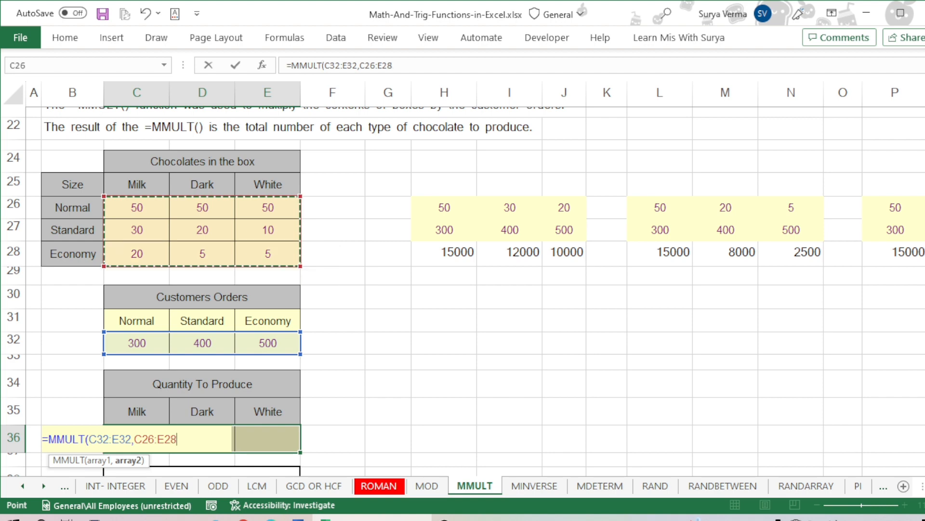
type(")")
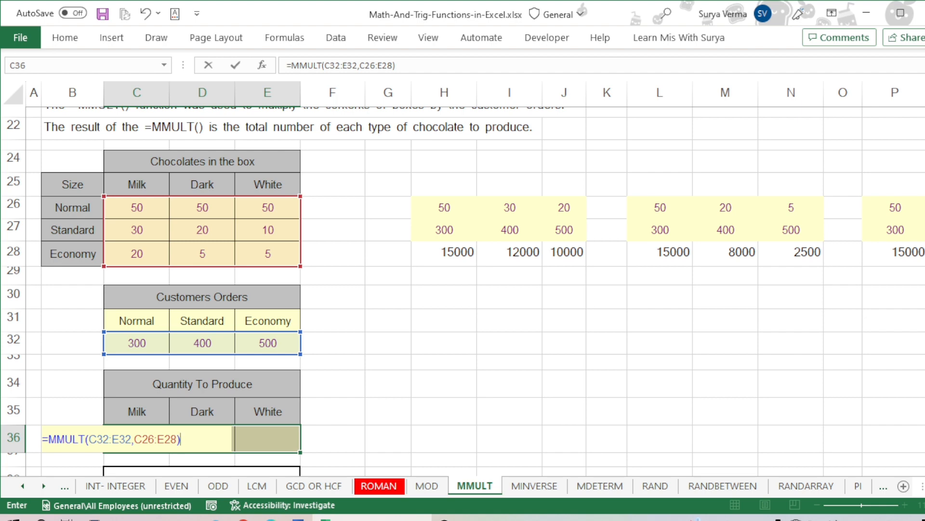
key("ctrl+shift+Return")
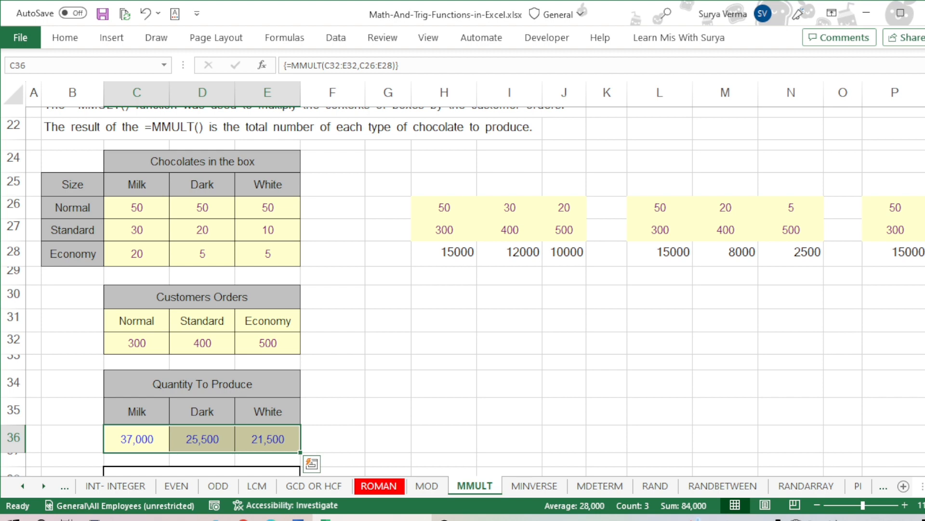
Check the array formula in the Milk, Dark and White cells under Quantity To Produce
left_click(137, 439)
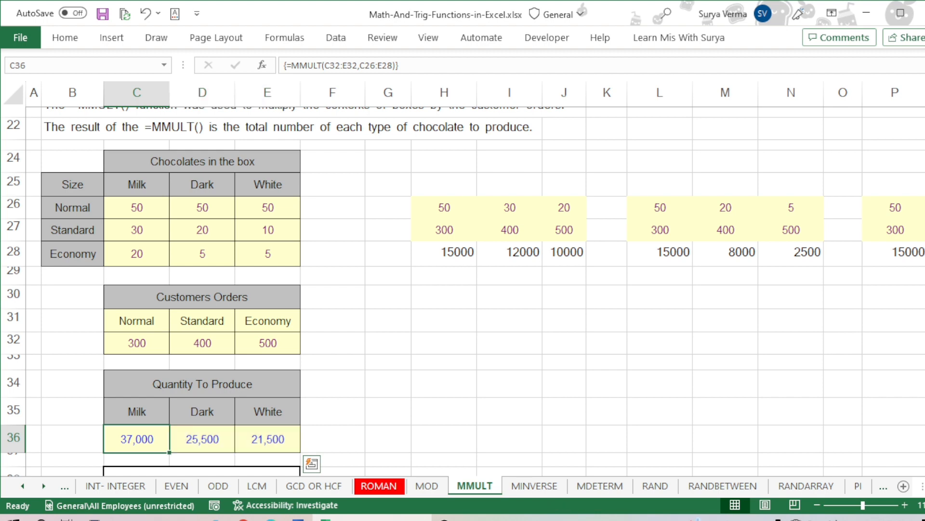
left_click(203, 439)
left_click(268, 439)
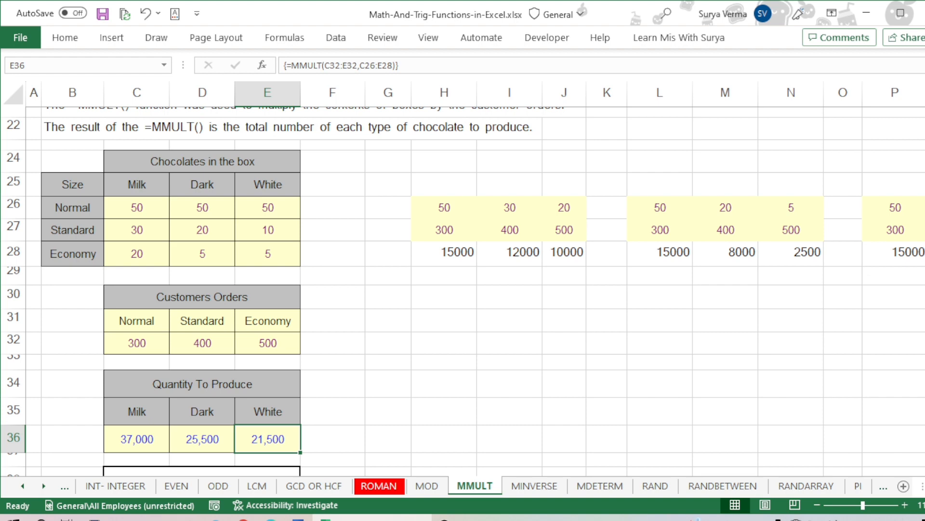
Compare the Milk column C26:C28 with the values in H26:J26, and examine the order quantities in H27:J27
left_click(137, 254)
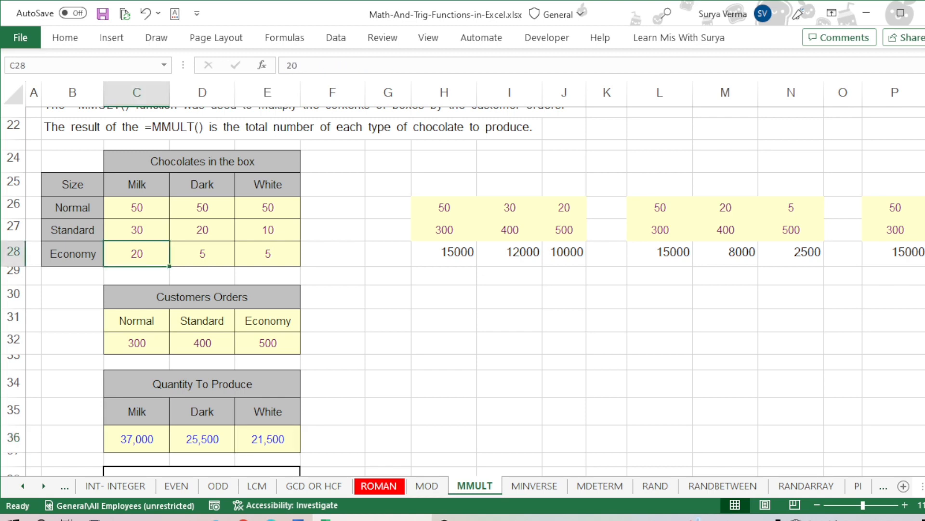
left_click_drag(137, 207, 136, 254)
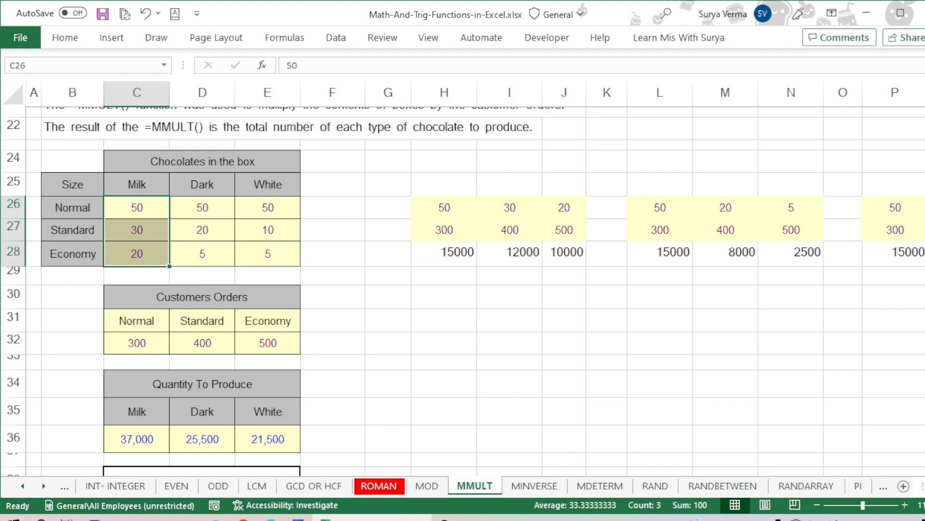
left_click(444, 207)
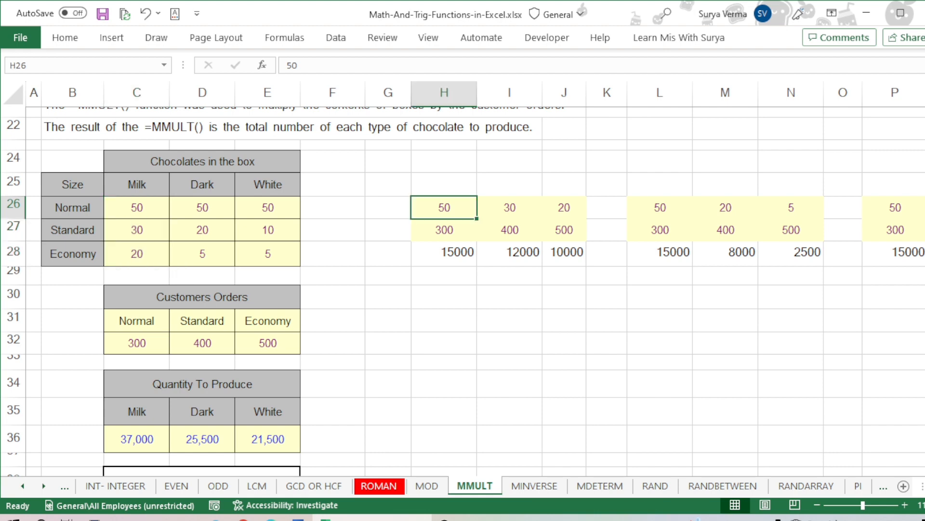
left_click(509, 207)
left_click(564, 207)
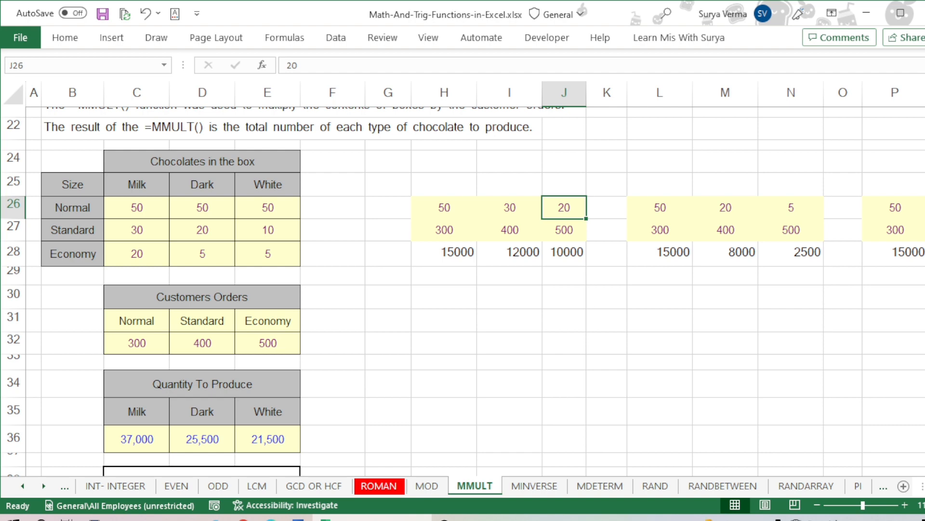
left_click_drag(137, 207, 137, 253)
left_click(137, 253)
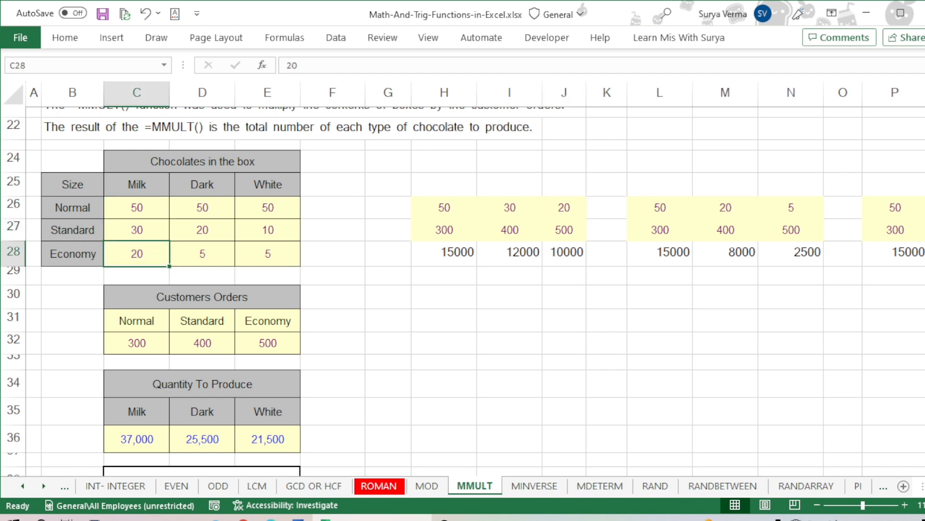
left_click(444, 230)
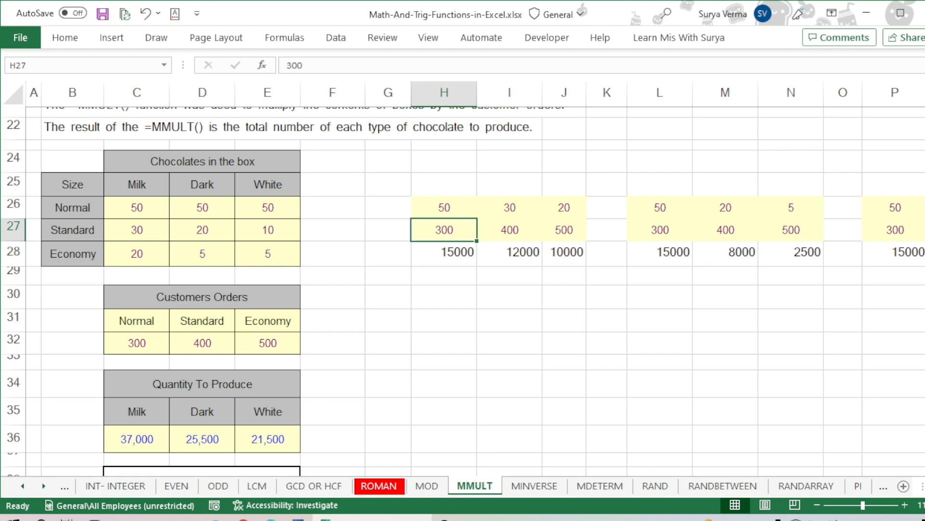
left_click(510, 230)
left_click(564, 230)
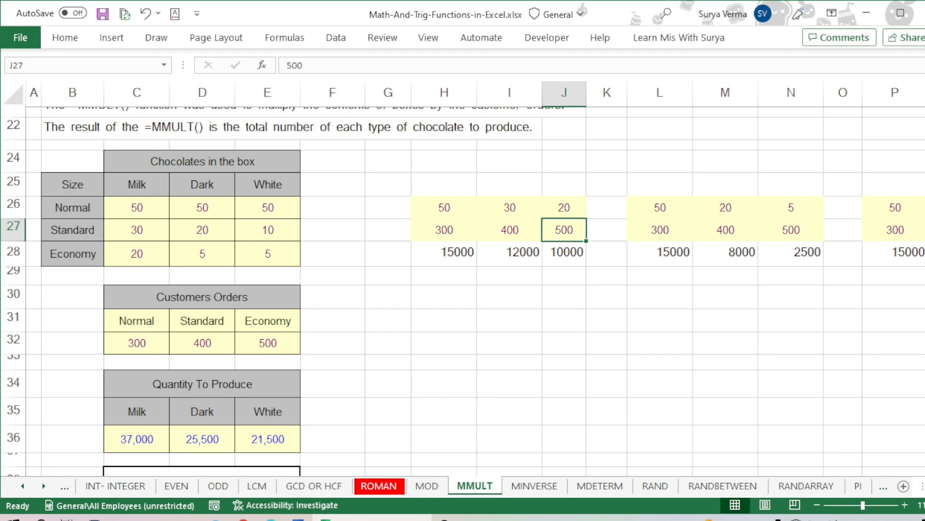
Re-enter the formula =H26*H27 in cell H28 to multiply the Normal box's Milk count by its order quantity
mouse_move(444, 207)
left_mouse_down()
mouse_move(444, 230)
mouse_move(444, 209)
left_mouse_up()
left_click(444, 230)
left_click(443, 253)
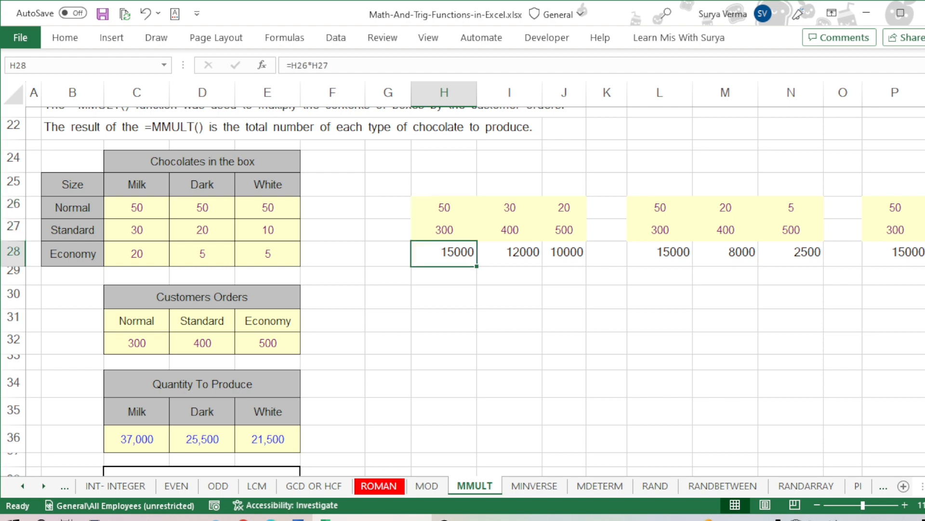
type("=")
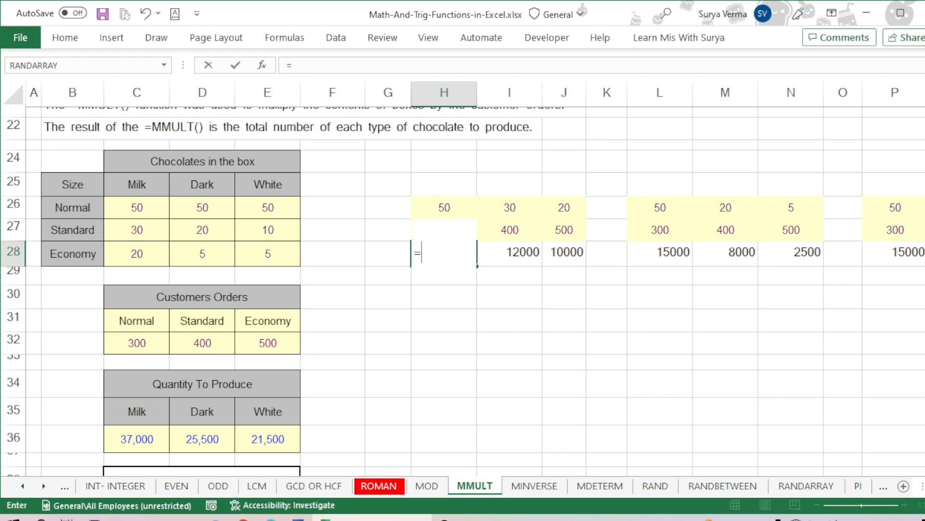
key("Up")
key("Up")
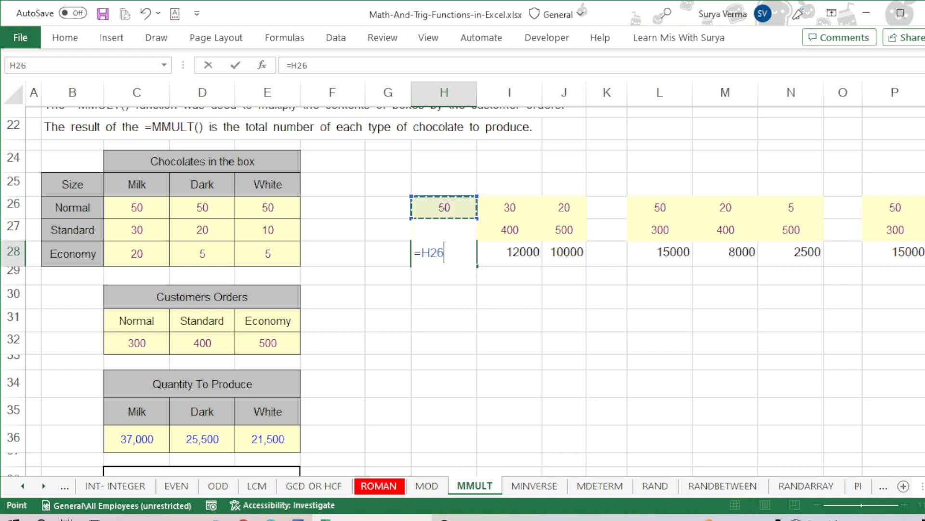
type("*")
key("Up")
key("ctrl+Return")
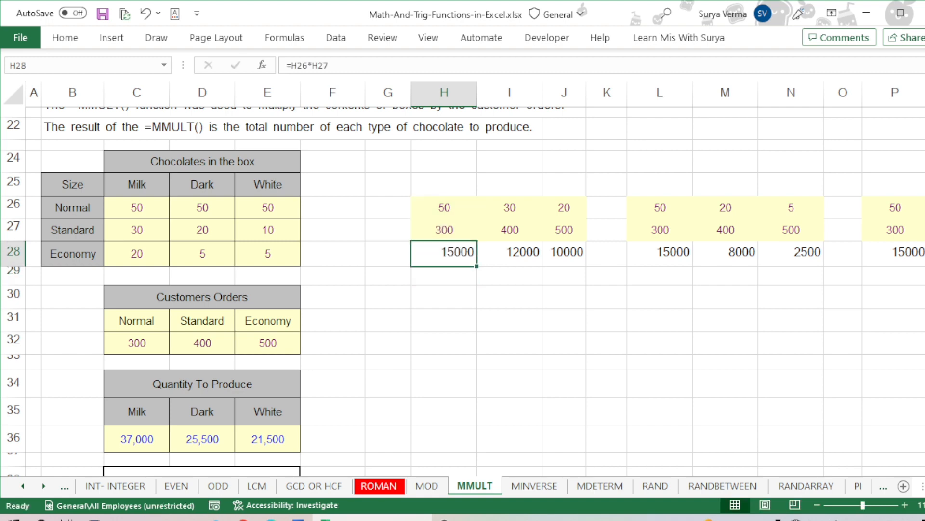
Check the Milk product formulas in I28 and J28 against their inputs above, and select the products H28:J28
key("Right")
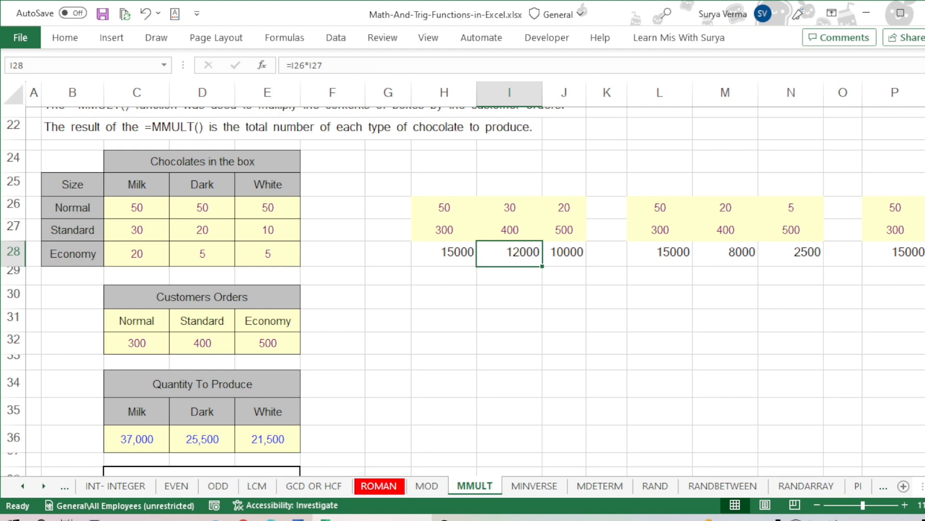
key("Up")
key("Up")
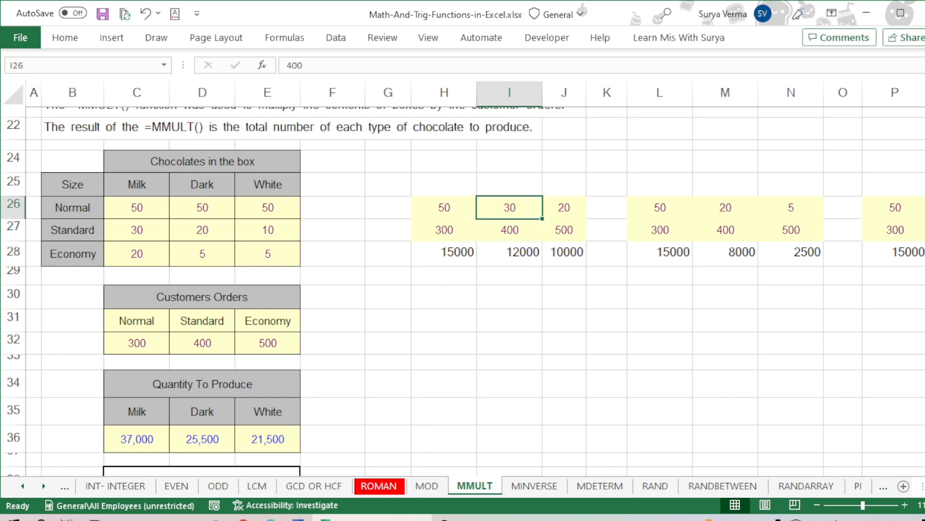
key("Right")
key("Down")
key("Down")
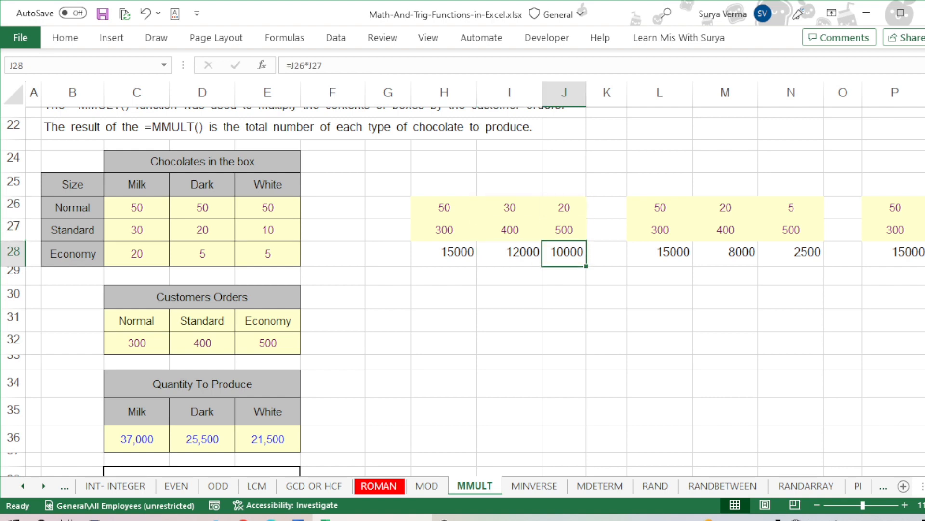
key("Left")
key("Left")
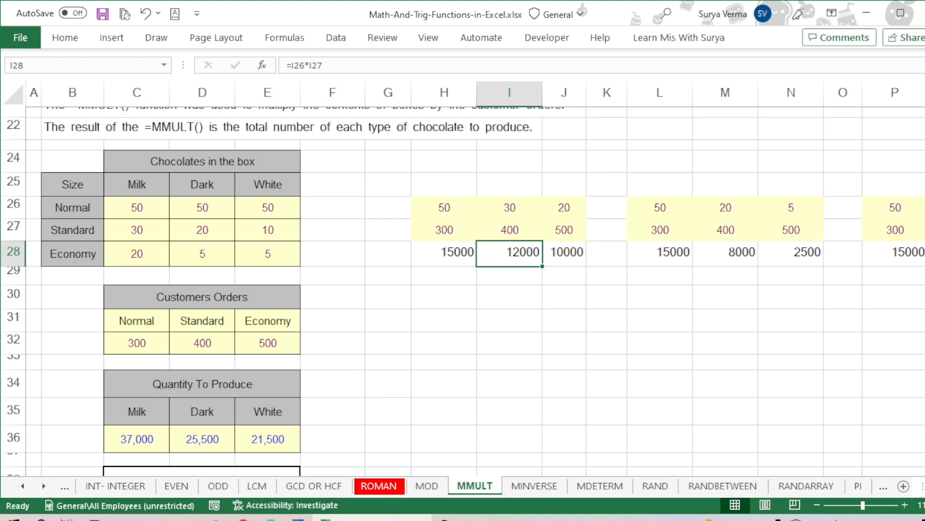
key("shift+Right")
key("shift+Right")
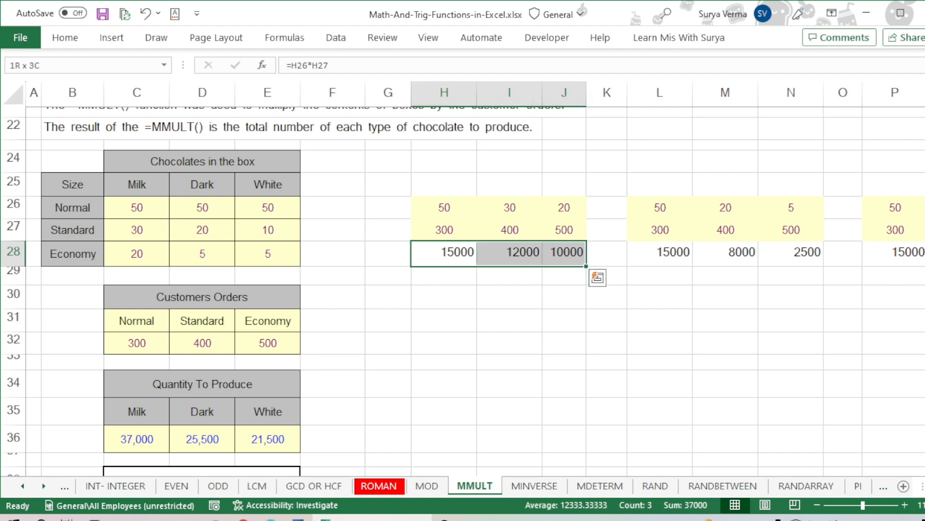
Total the Milk products with =SUM(H28:J28) in cell H30, and compare it with the Milk quantity in C36
key("Down")
key("Down")
type("=SUM(")
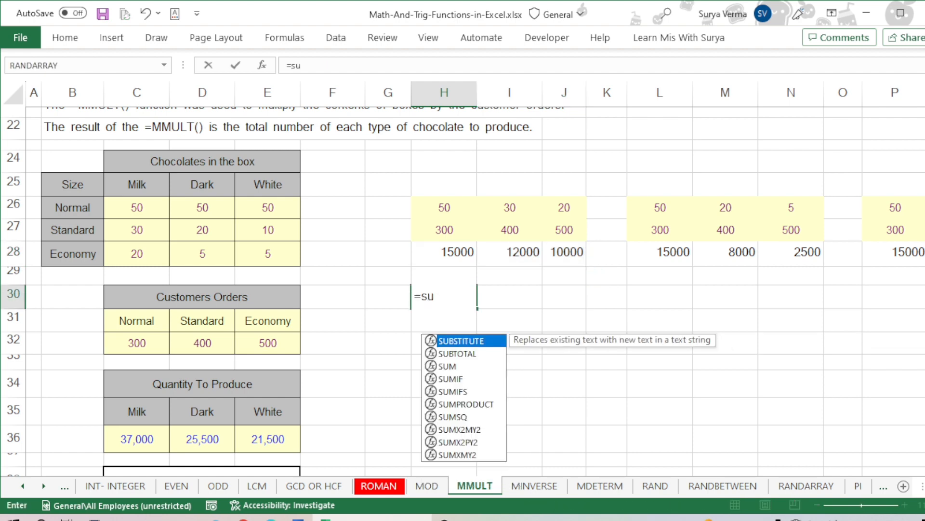
key("Up")
key("Up")
key("shift+Right")
key("shift+Right")
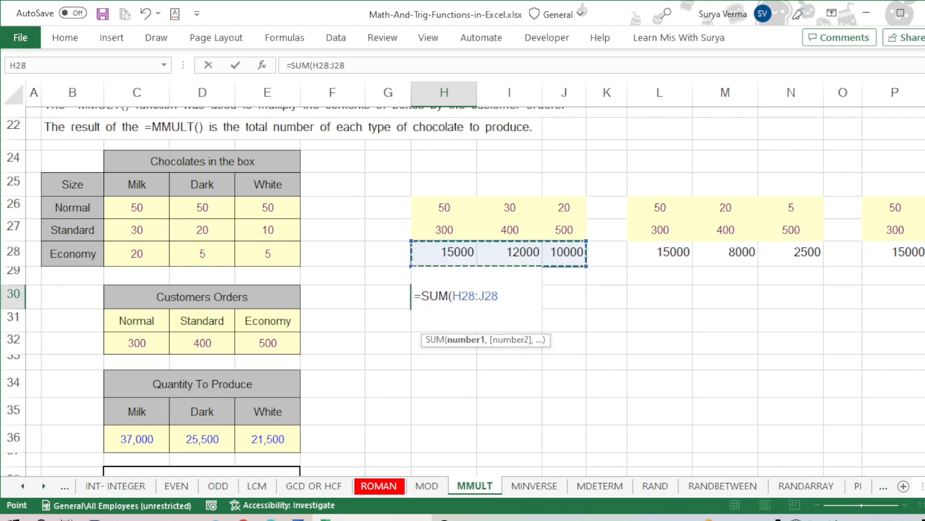
key("Return")
key("Up")
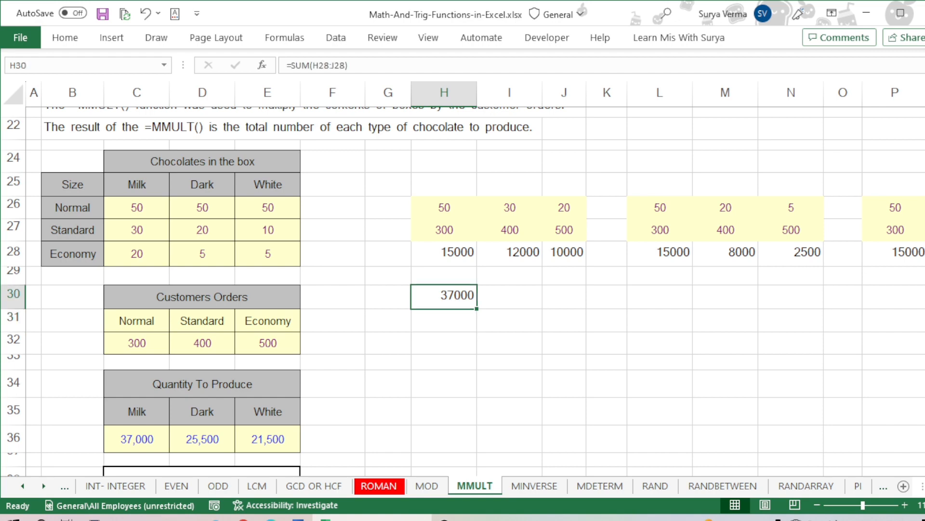
left_click(137, 439)
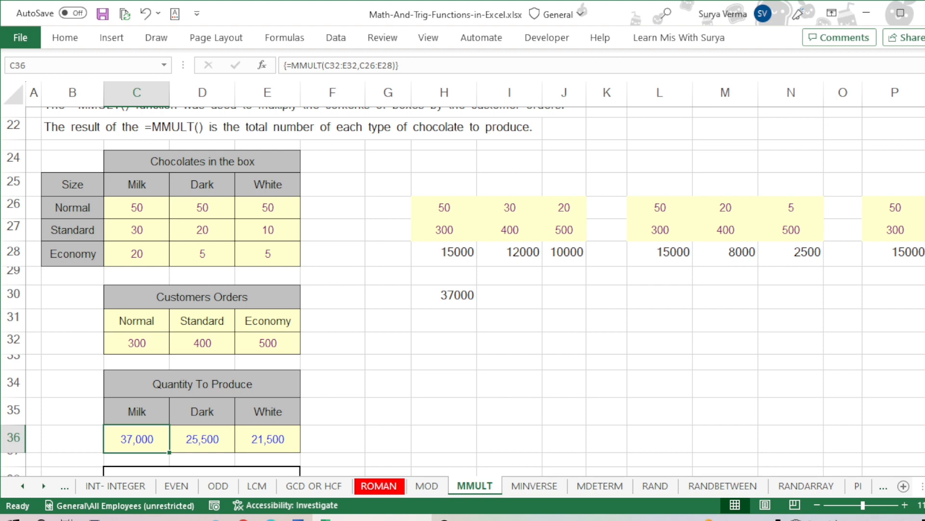
Examine the Dark counts in L26:N26 and the order quantities in L27:N27 against the Customers Orders row C32:E32
left_click(660, 207)
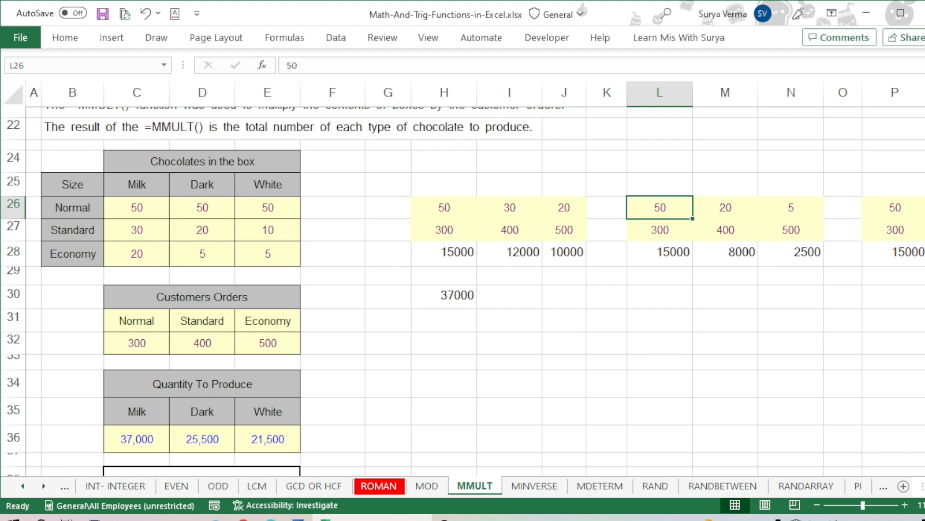
left_click(726, 208)
left_click(791, 207)
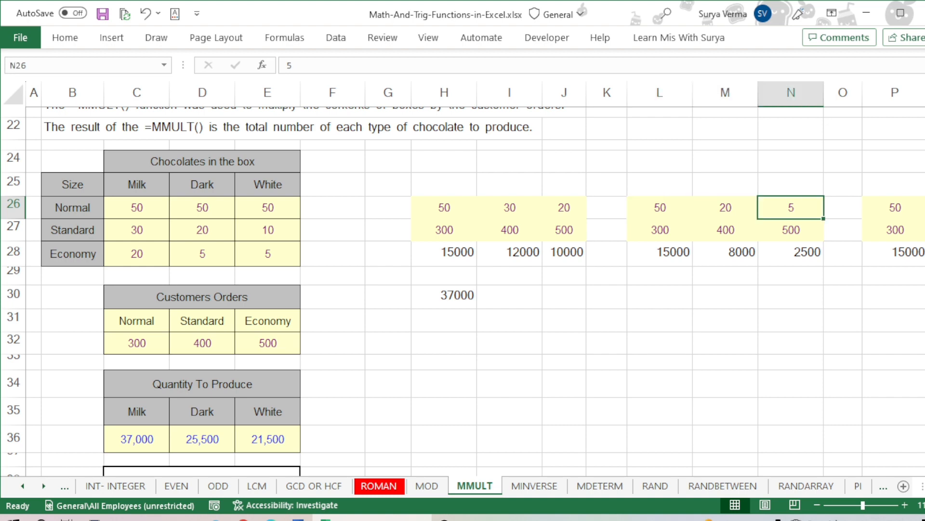
key("Left")
key("Down")
key("Left")
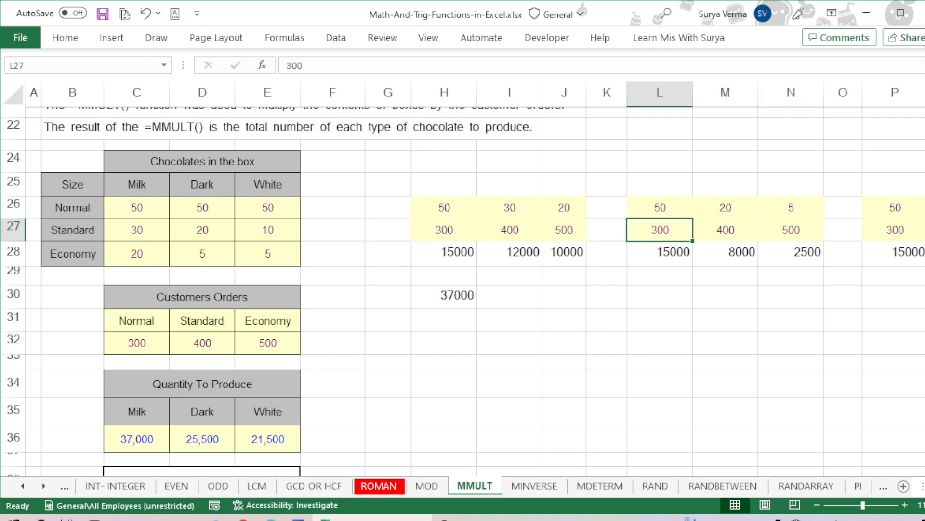
key("Right")
key("Right")
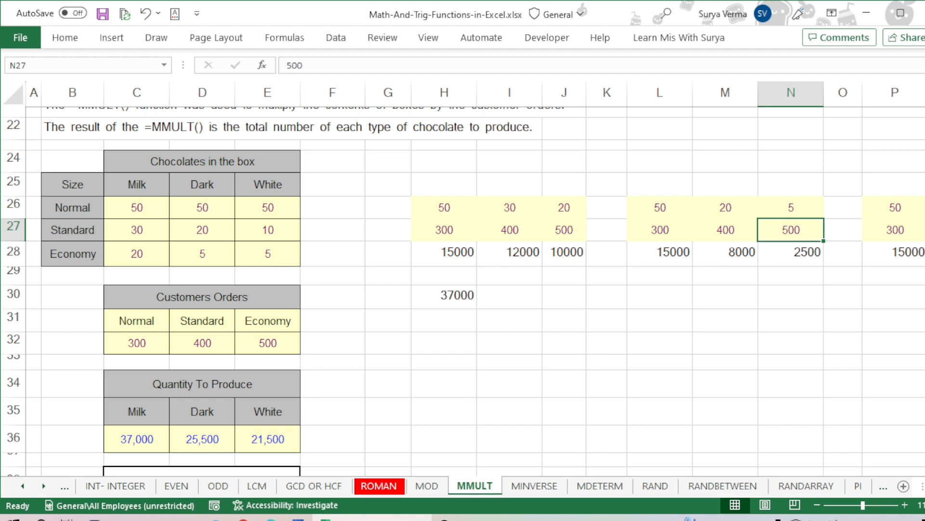
left_click_drag(137, 343, 268, 343)
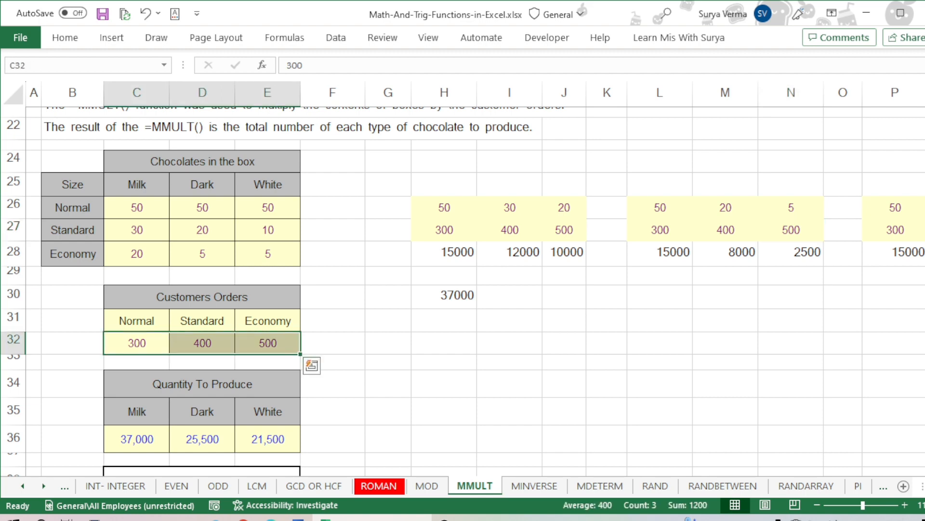
Check how the Dark counts and order quantities are multiplied into the products in L28:N28
left_click_drag(445, 207, 444, 229)
left_click(660, 208)
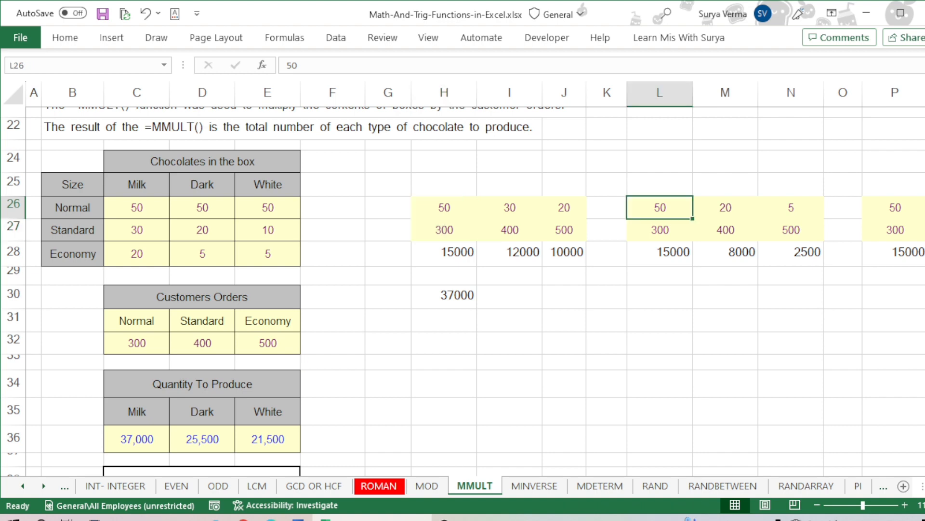
left_click(660, 230)
left_click(660, 252)
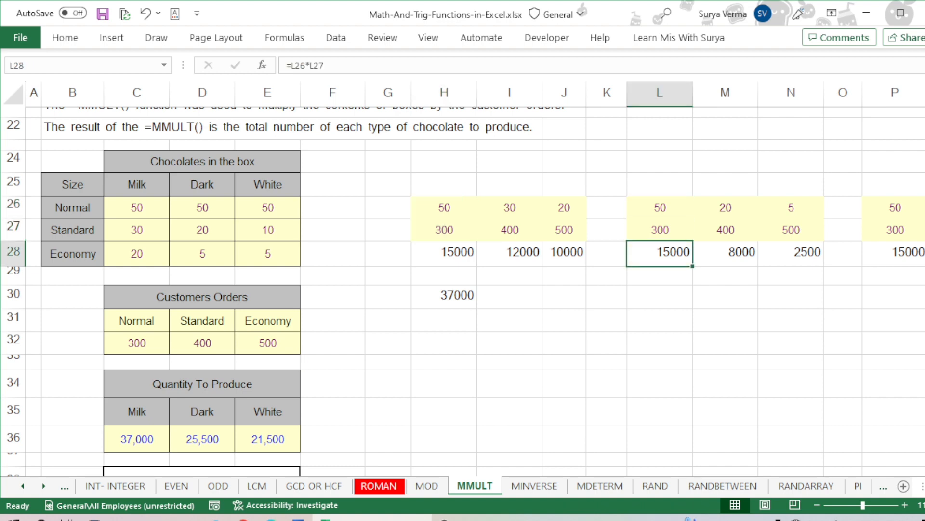
left_click(726, 230)
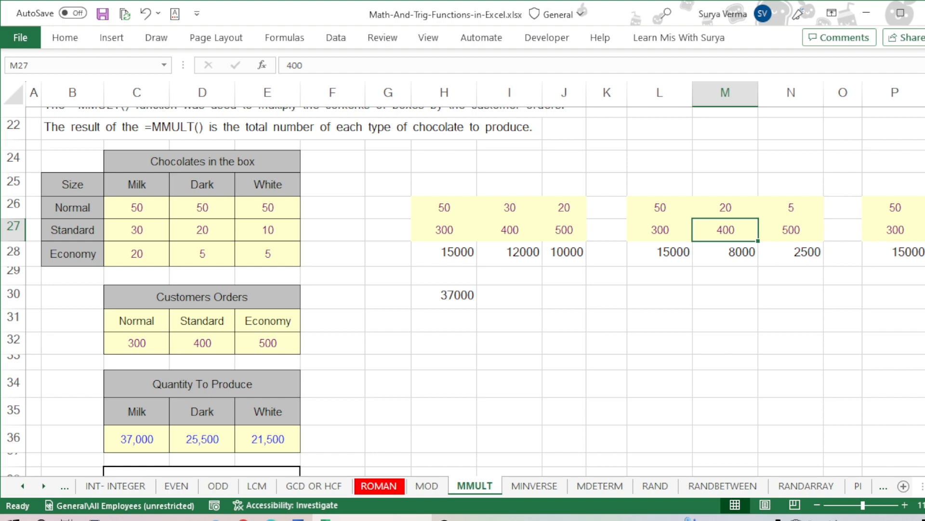
left_click(791, 230)
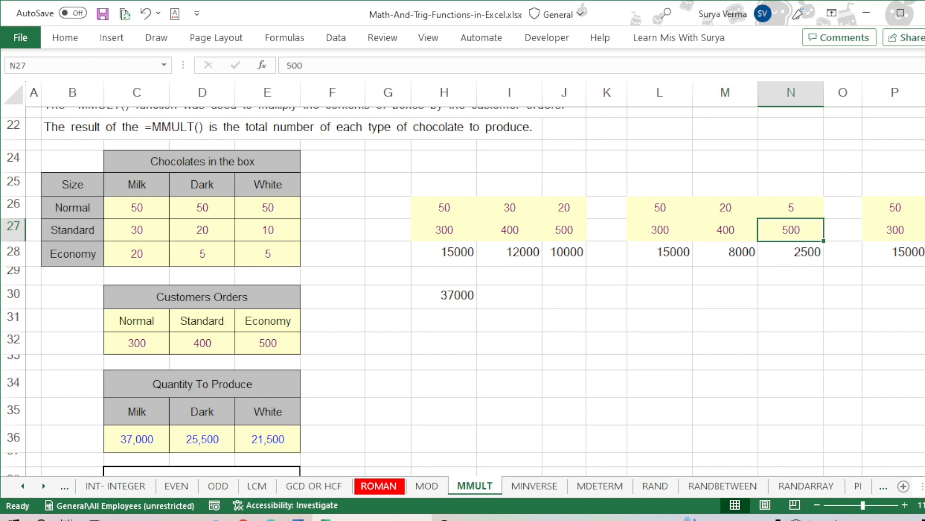
left_click(791, 253)
left_click_drag(660, 253, 791, 253)
left_click(791, 253)
Total the Dark products with =SUM(L28:N28) in cell M30, and compare it with the Dark quantity in D36
left_click(725, 296)
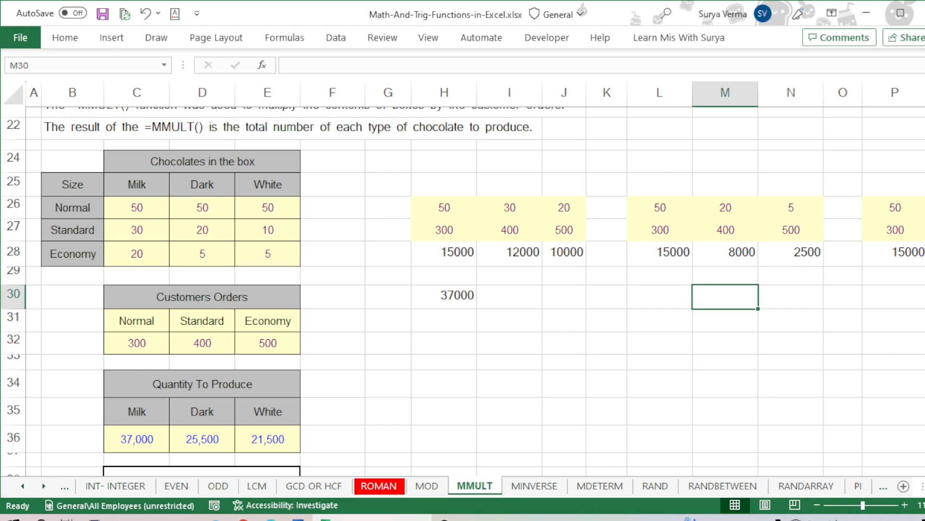
type("=sum")
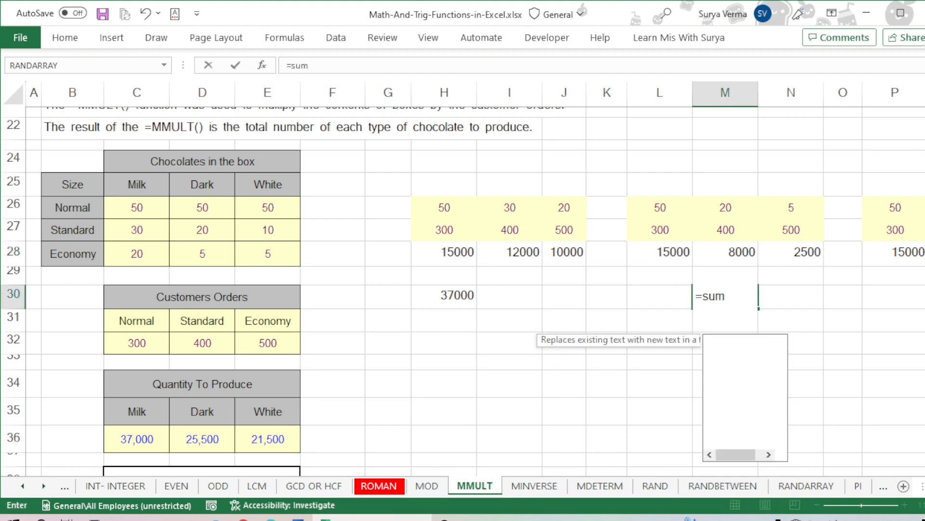
key("Tab")
left_click(660, 253)
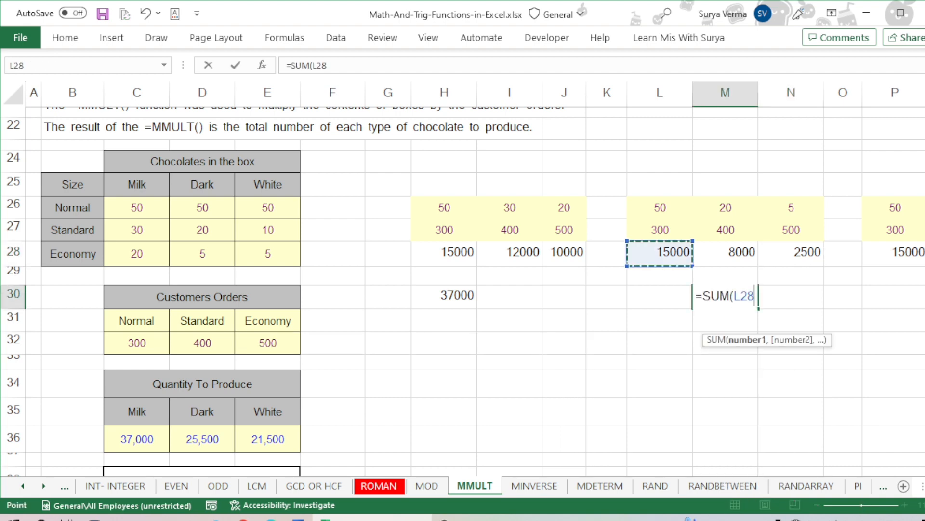
left_click_drag(659, 252, 790, 253)
key("Return")
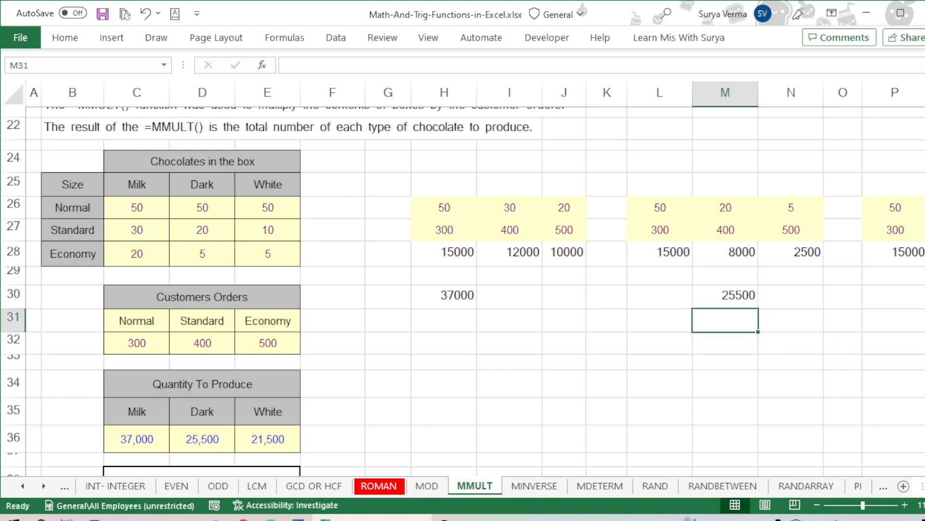
left_click(725, 296)
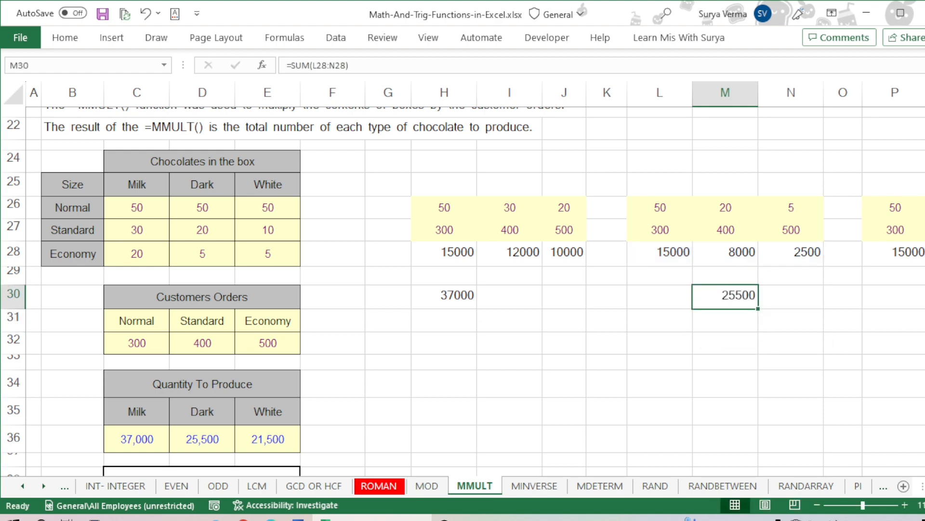
left_click(202, 439)
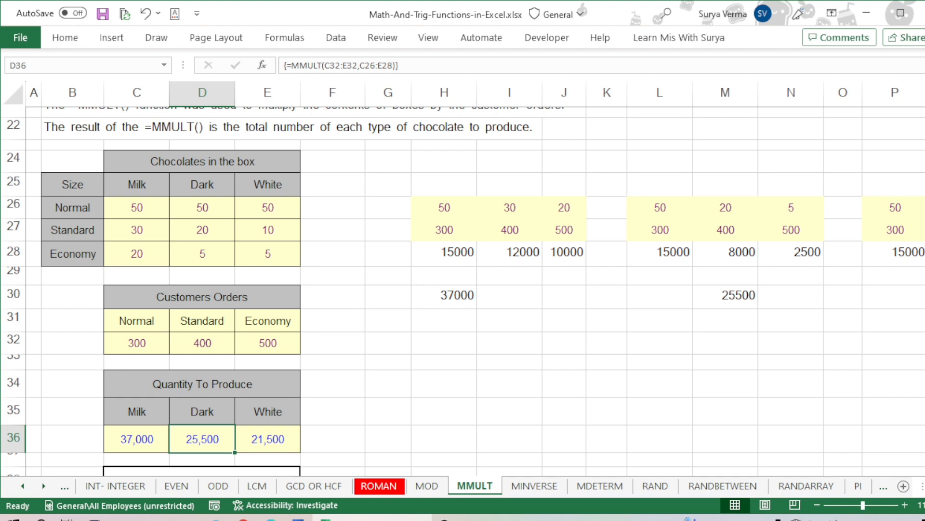
Examine the White counts in E26:E28 and the manual White products and total in P26:R30
left_click_drag(268, 184, 268, 254)
left_click(268, 253)
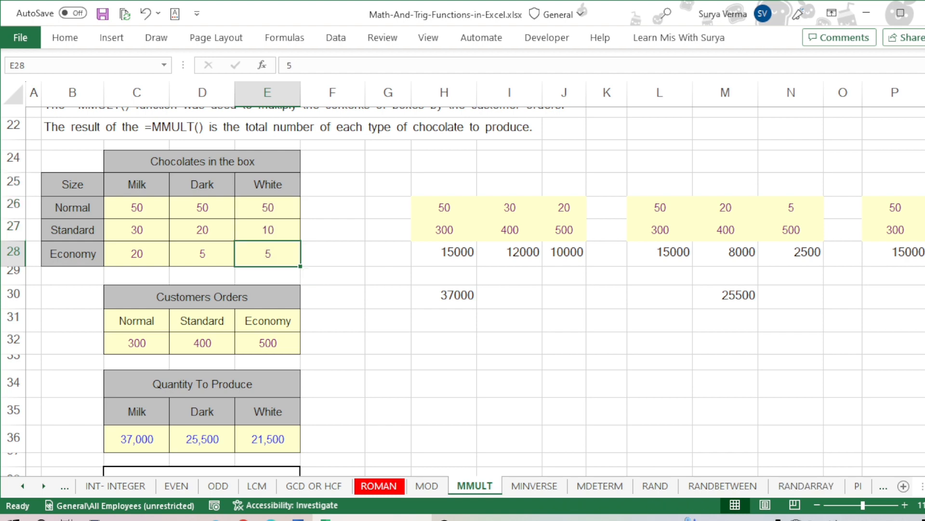
key("Up")
key("Right")
key("Right")
key("Right")
key("Right")
key("Right")
key("Right")
key("Right")
key("Right")
key("Right")
key("Right")
key("Right")
key("Right")
key("Right")
key("Right")
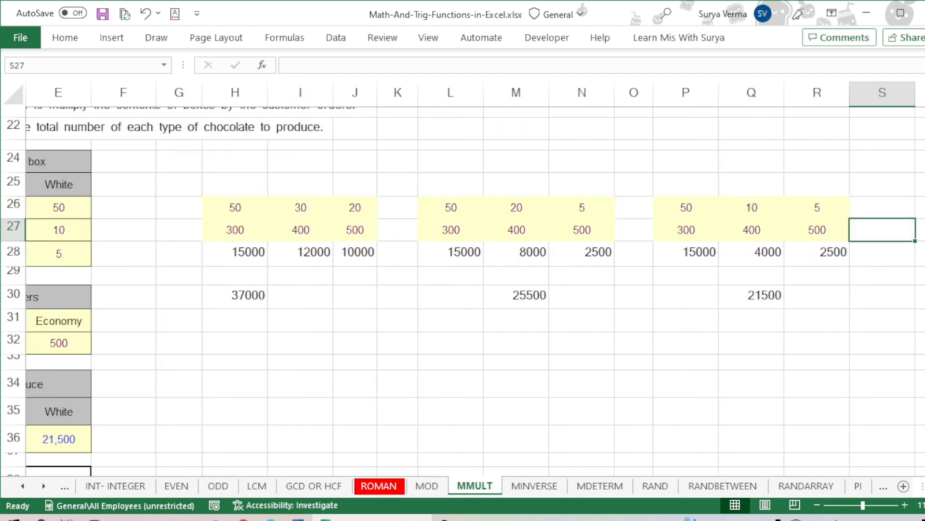
Review the manual calculation blocks from White back to Milk against the MMULT quantities in C36:E36
key("Left")
key("Left")
key("Left")
key("Left")
key("Left")
key("Left")
key("Left")
key("Left")
key("Left")
key("Left")
key("Left")
key("Left")
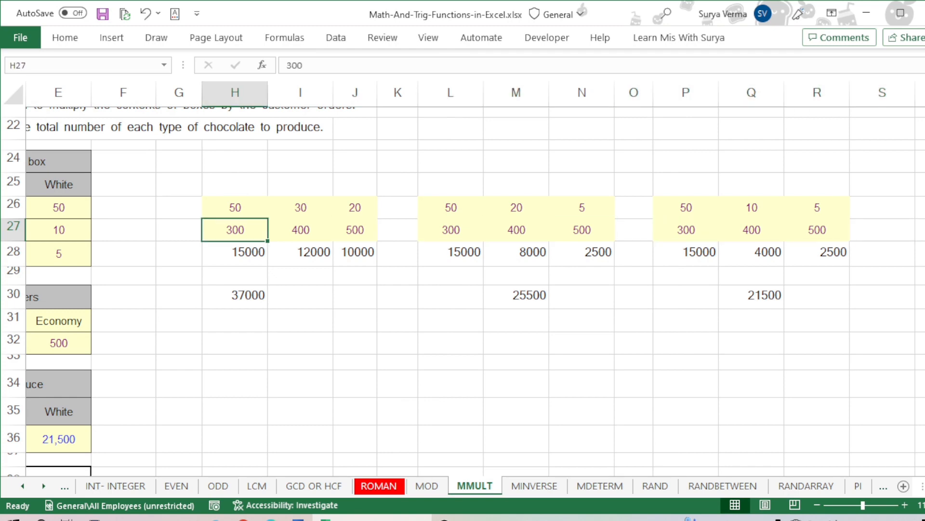
key("Left")
key("Left")
key("Left")
key("Left")
key("Left")
key("Left")
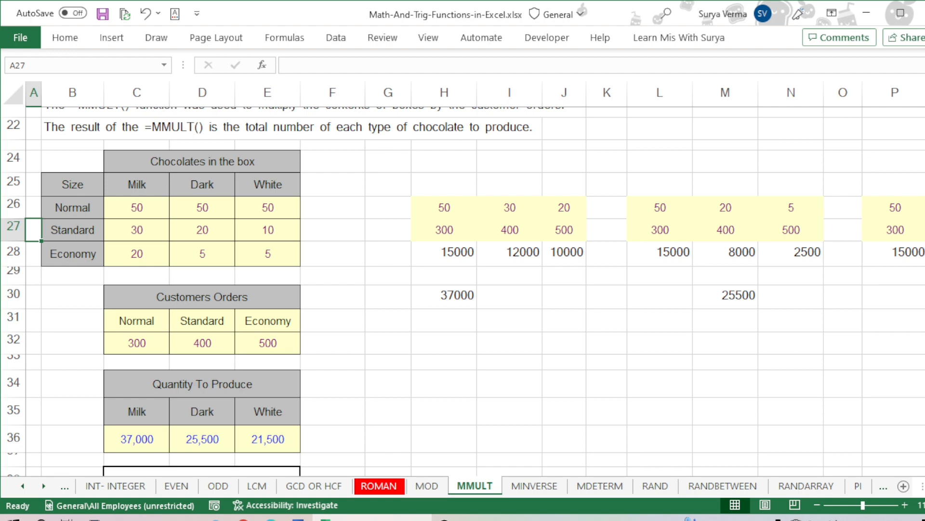
left_click(137, 439)
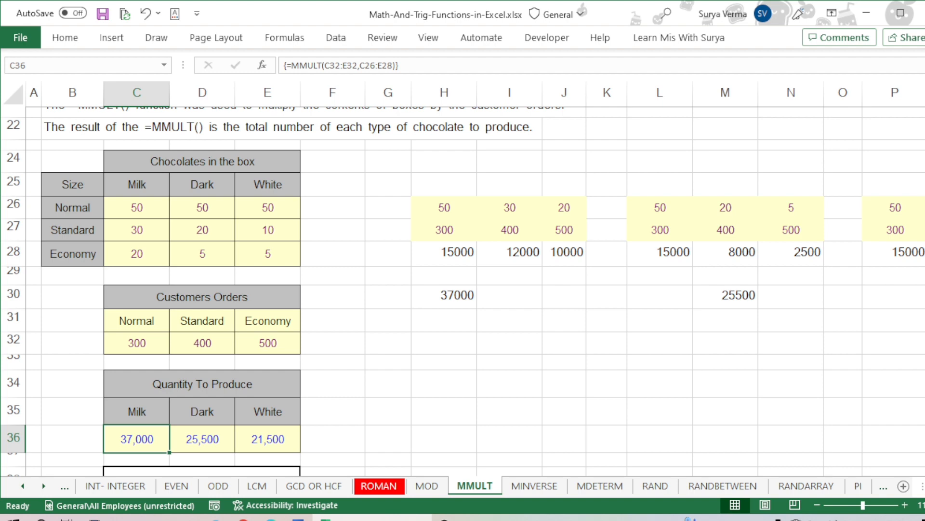
Find the four-factory example further down the sheet and look at its Range 1 production table
scroll(462, 289, "down", 4)
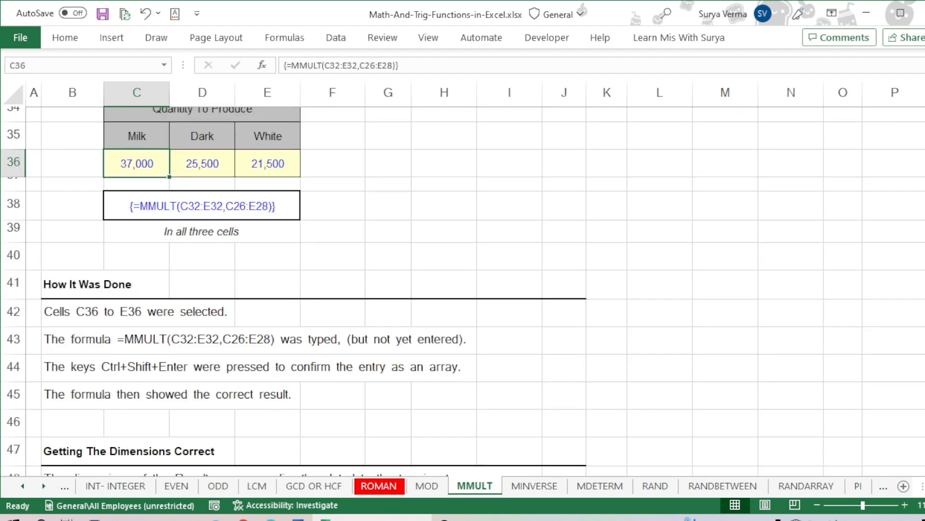
scroll(463, 289, "down", 7)
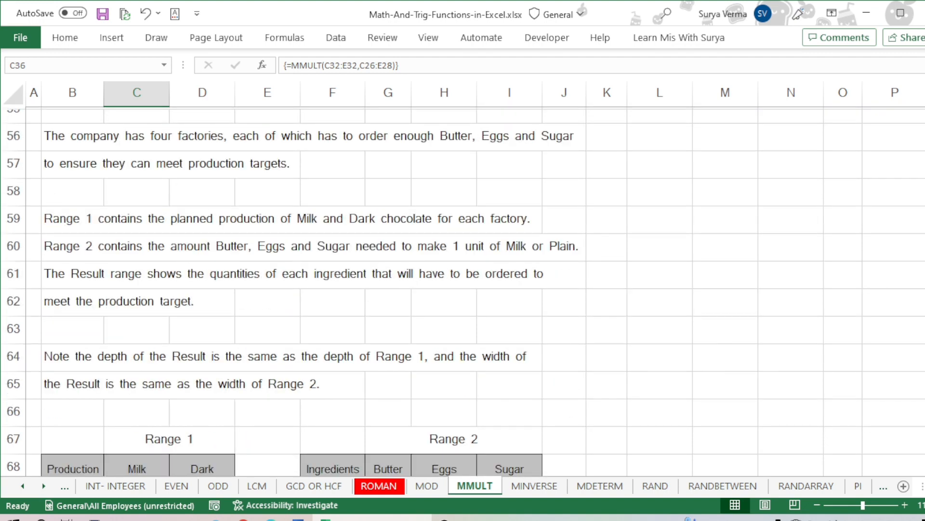
scroll(463, 289, "down", 2)
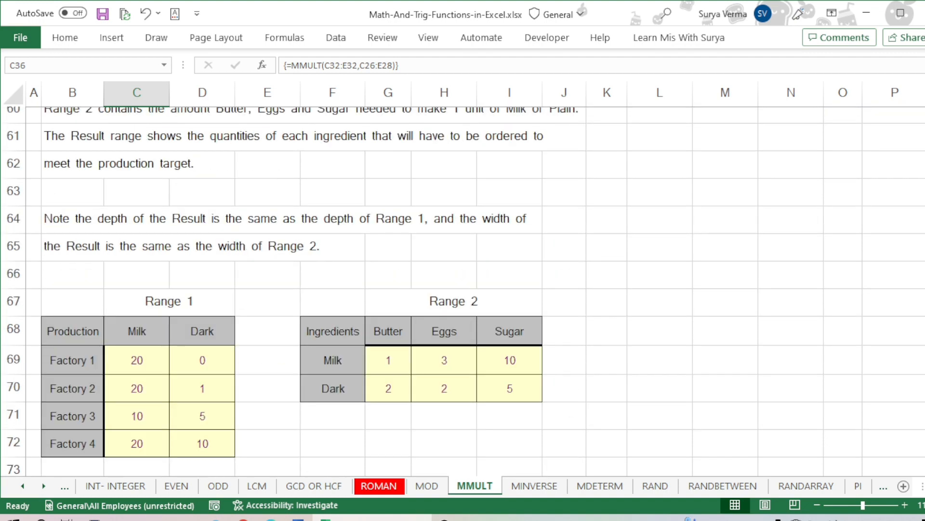
left_click(73, 331)
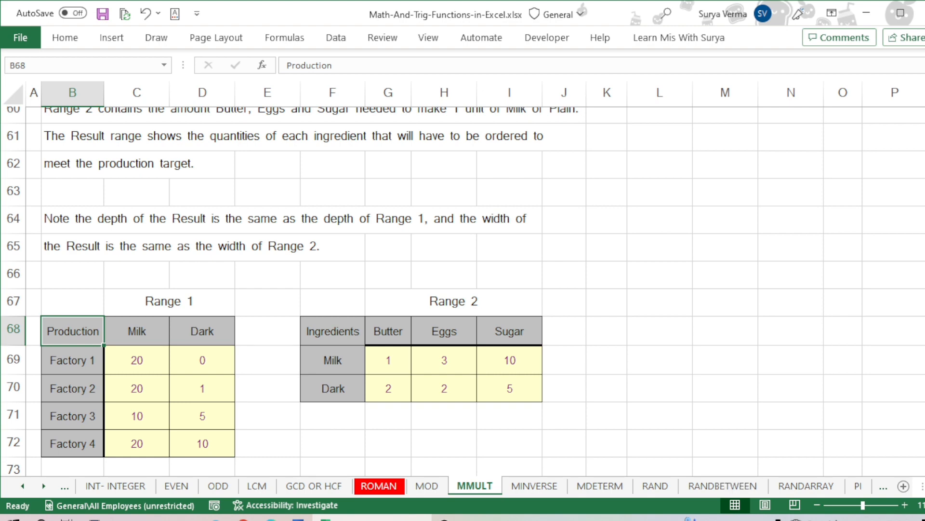
scroll(463, 289, "down", 2)
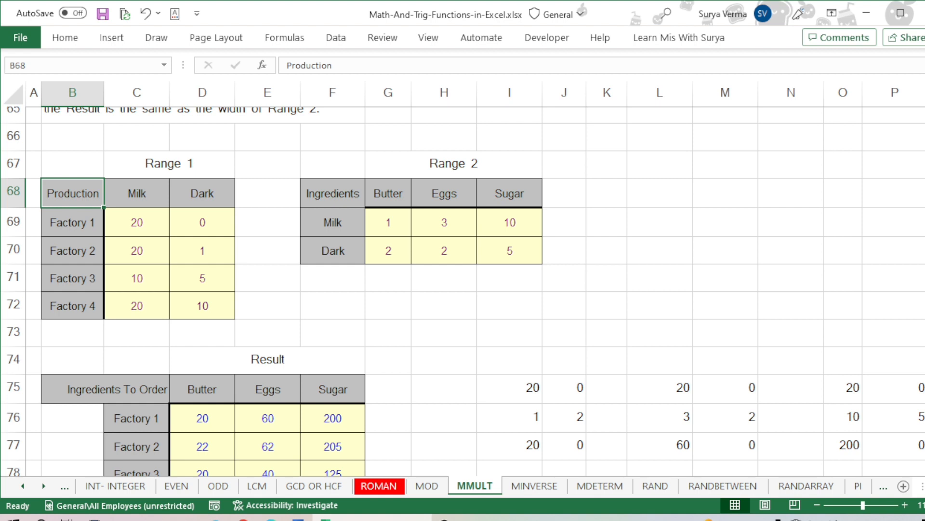
Examine Range 1's Milk and Dark production, Range 2's ingredient amounts, and the Ingredients To Order table
left_click_drag(137, 222, 137, 307)
left_click_drag(202, 222, 202, 306)
left_click(202, 306)
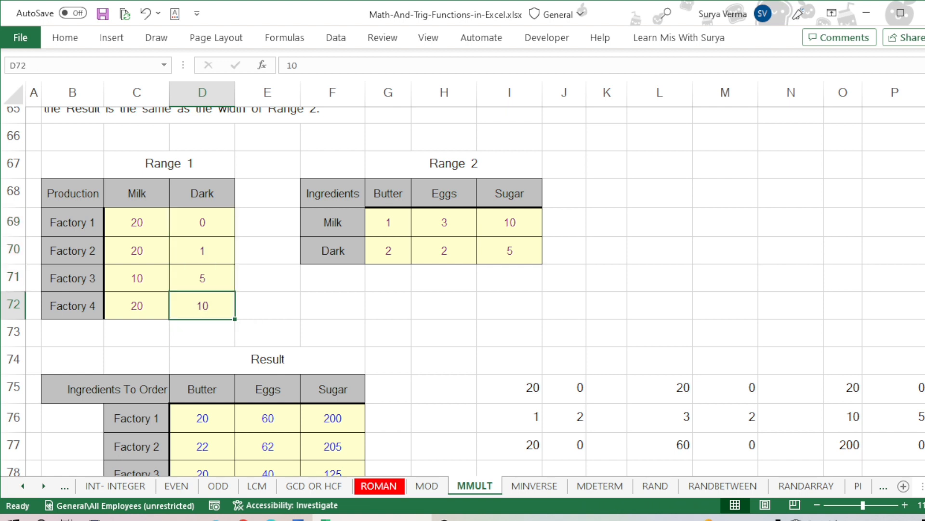
left_click(388, 222)
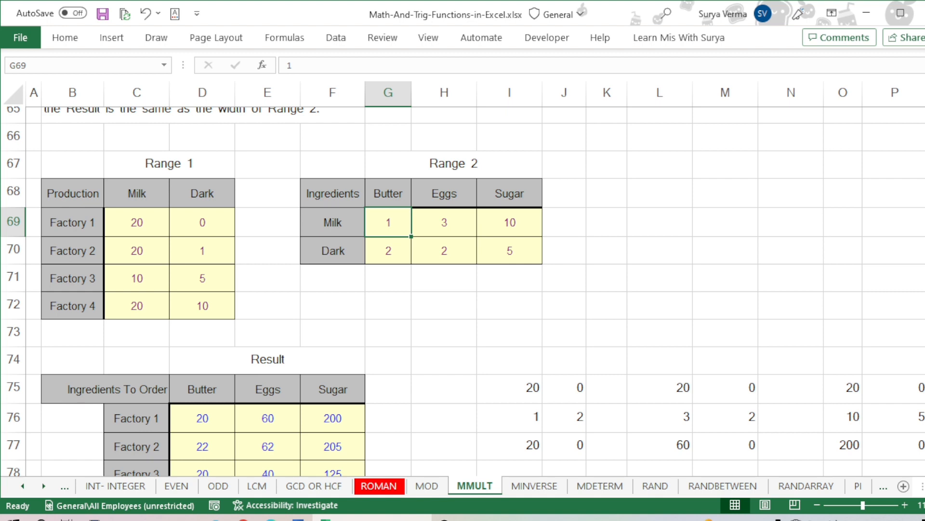
left_click(168, 389)
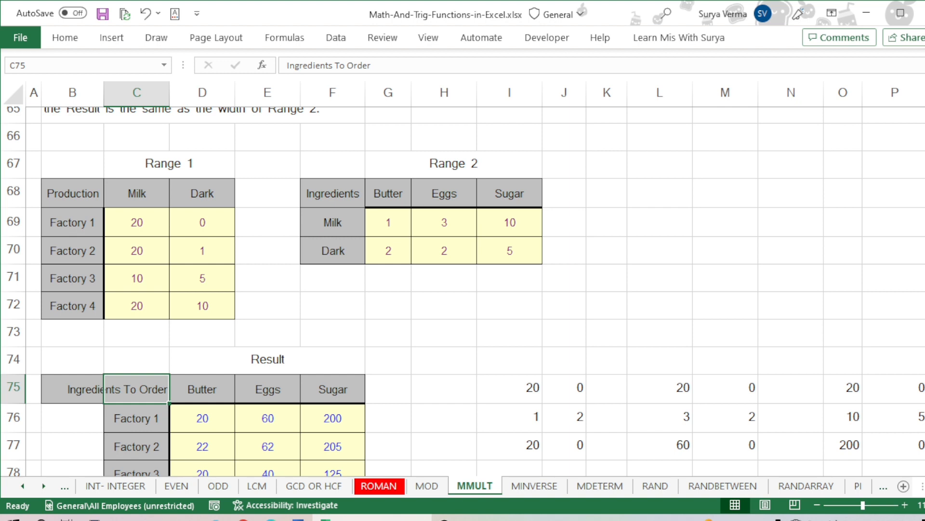
Clear the existing MMULT array results from D76:F79 in the Ingredients To Order table
left_click(203, 418)
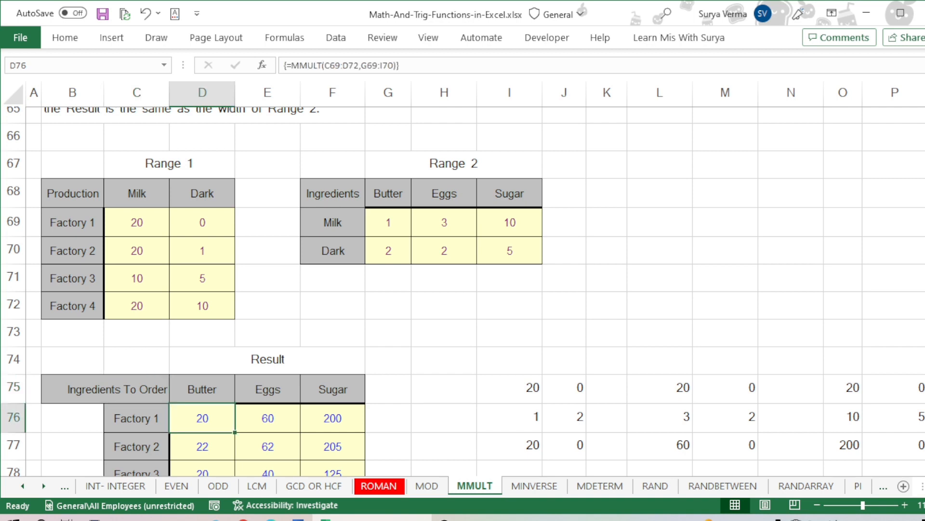
key("shift+Right")
key("shift+Right")
key("shift+Down")
key("shift+Down")
key("shift+Down")
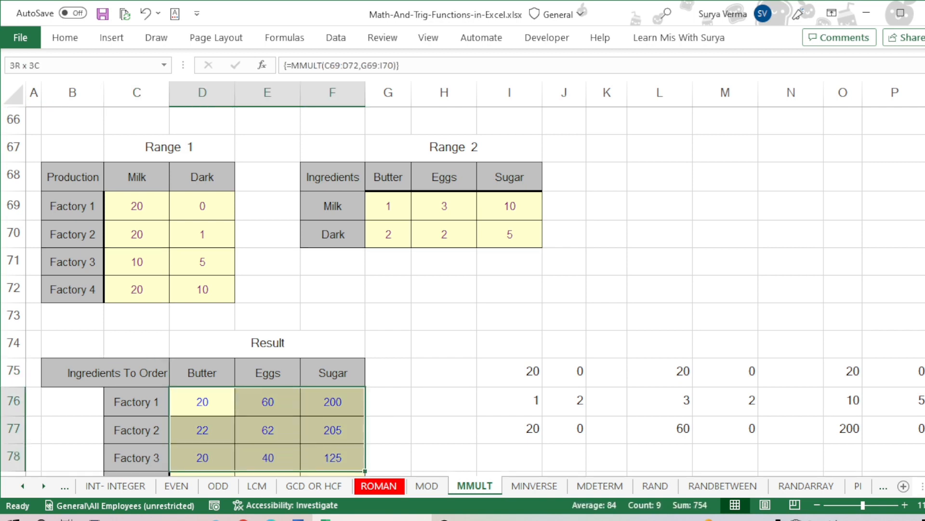
key("shift+Down")
key("shift+Up")
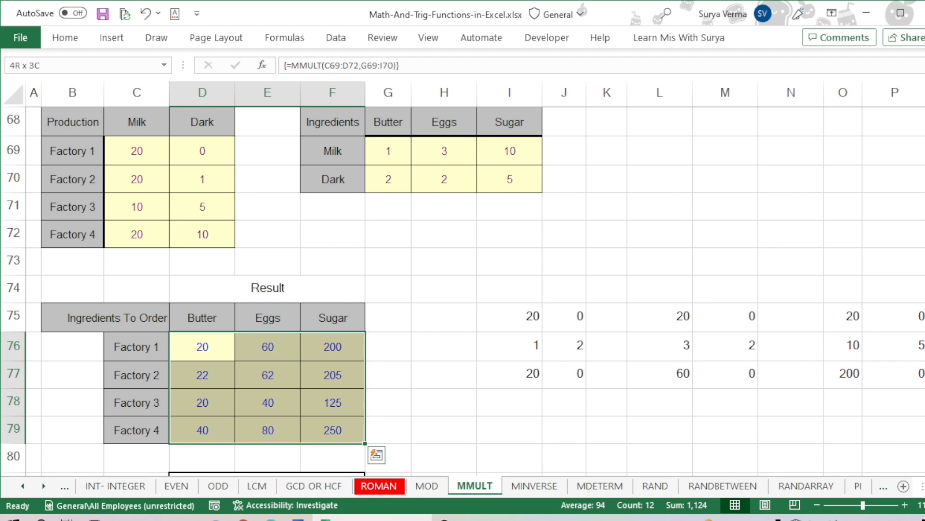
key("Delete")
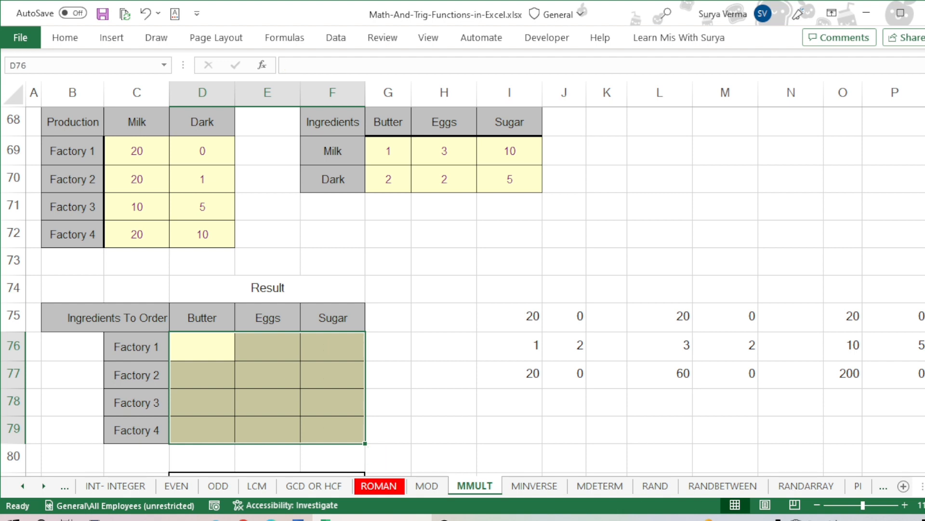
key("Down")
key("Up")
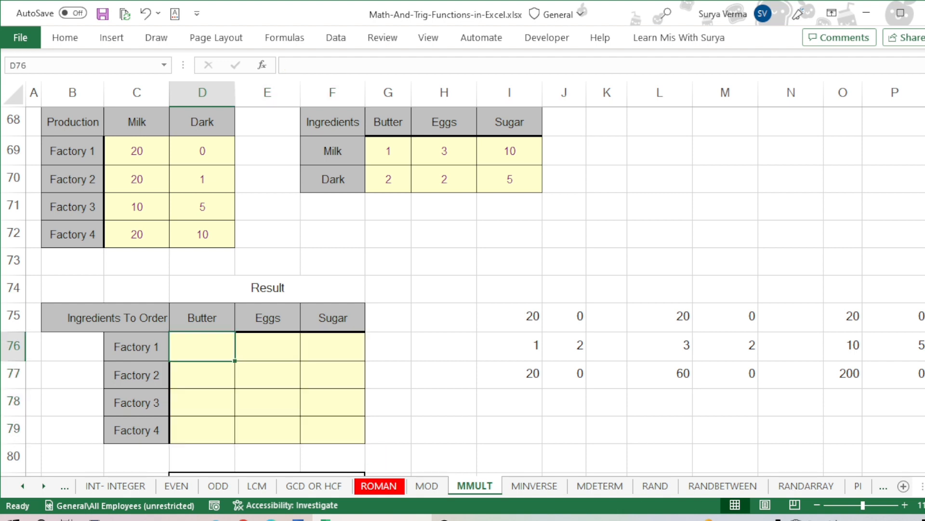
Enter =MMULT(C69:D72,G69:I70) as an array formula across D76:F79
key("shift+Right")
key("shift+Right")
key("shift+Down")
key("shift+Down")
key("shift+Down")
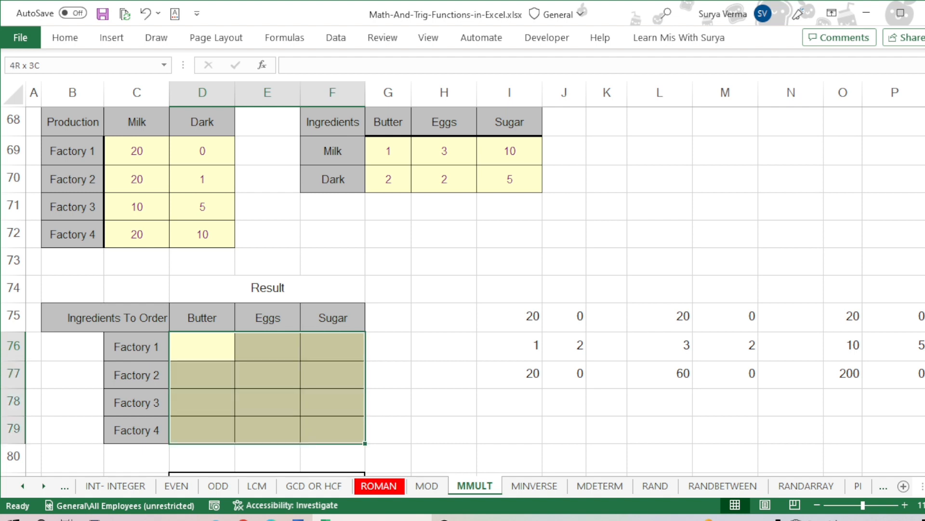
type("=")
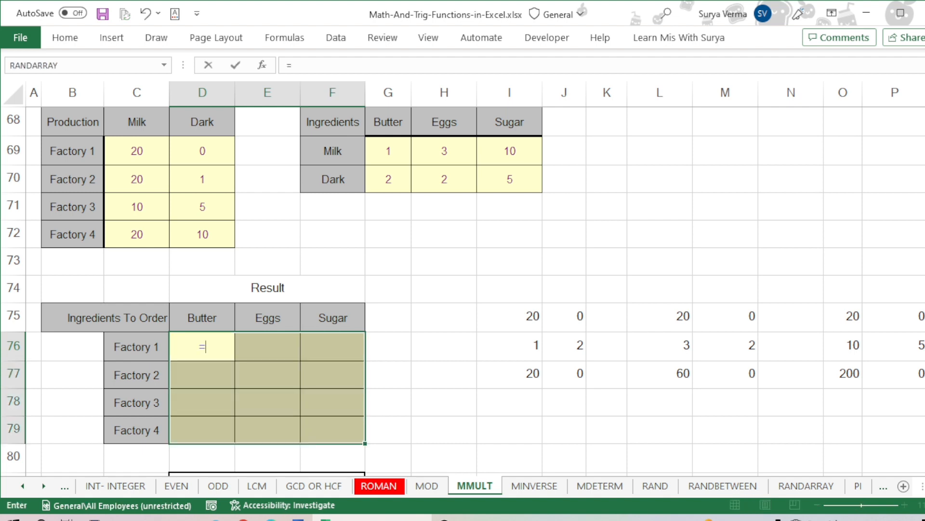
type("mm")
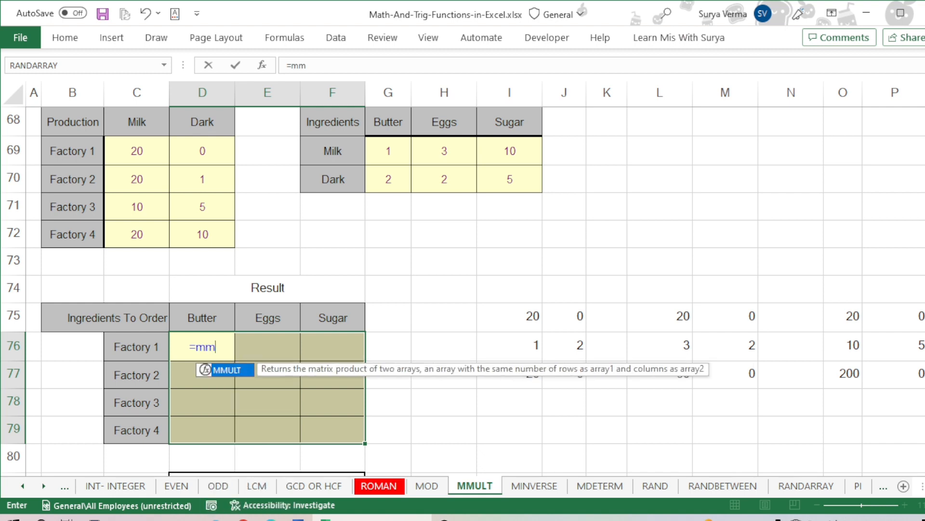
key("Tab")
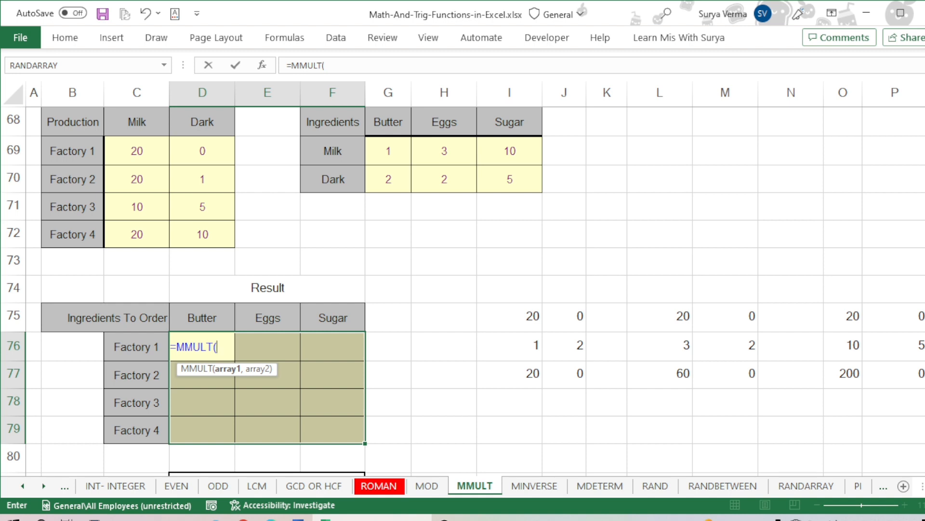
left_click_drag(137, 151, 203, 234)
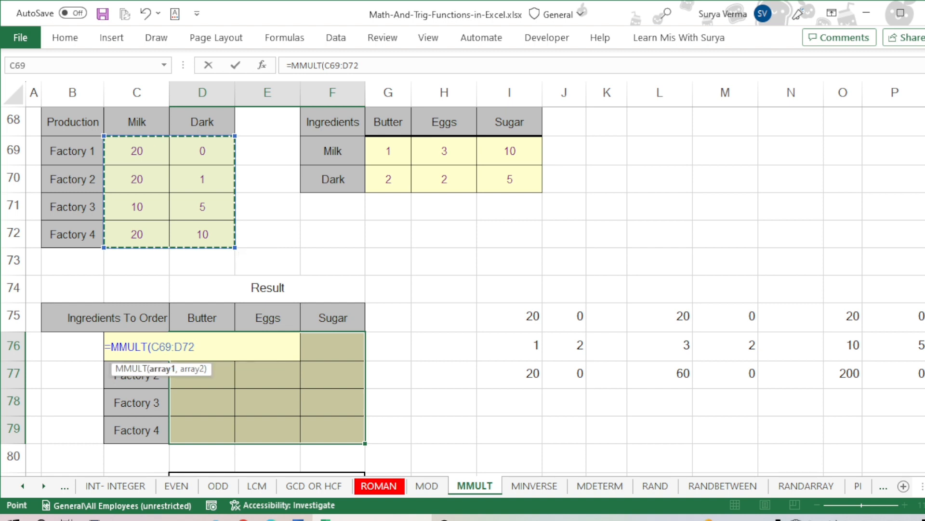
type(",")
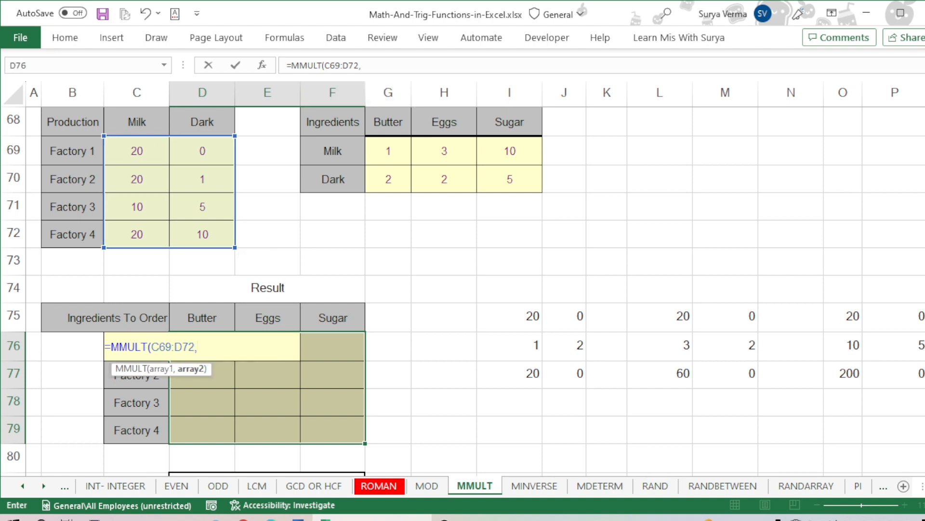
left_click_drag(386, 151, 535, 186)
type(")")
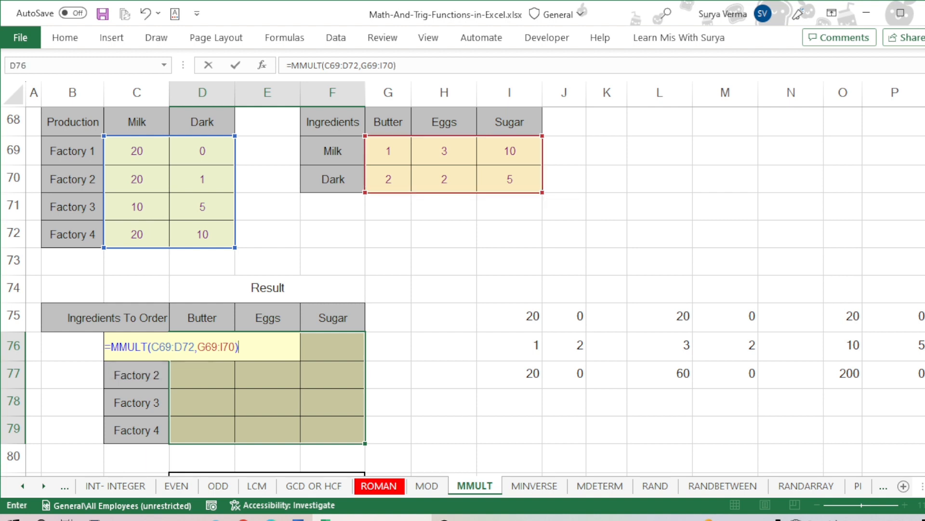
key("ctrl+shift+Return")
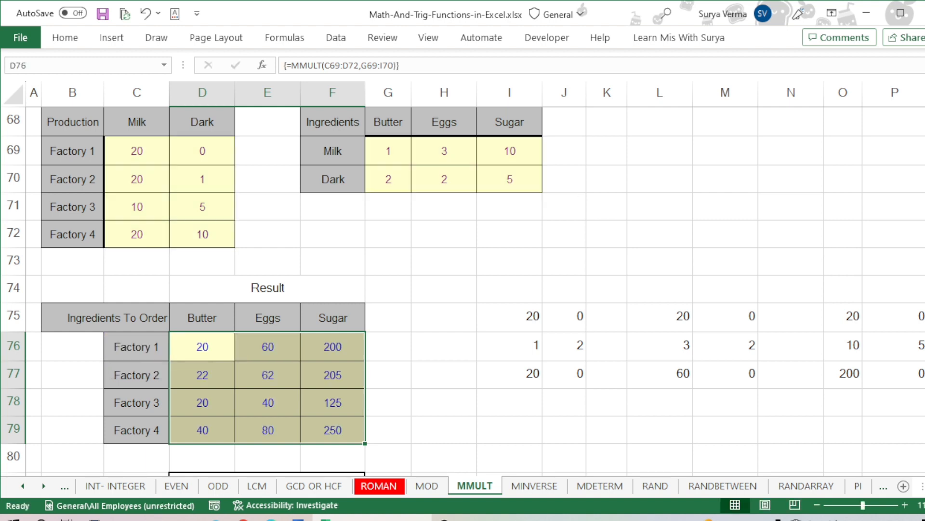
key("Up")
key("Down")
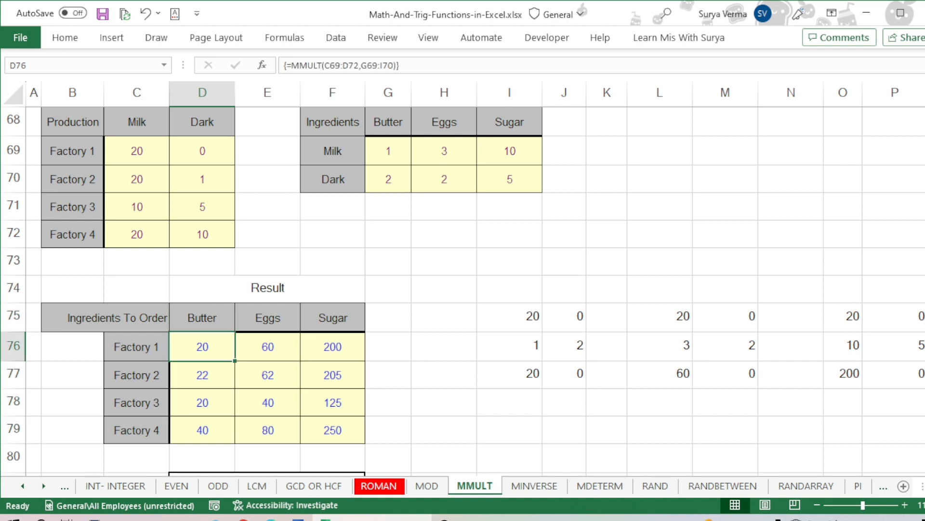
Compare Factory 1's ingredient results in row 76 with its production in C69:D69 and the Butter amounts in G69:G70
key("Right")
key("Right")
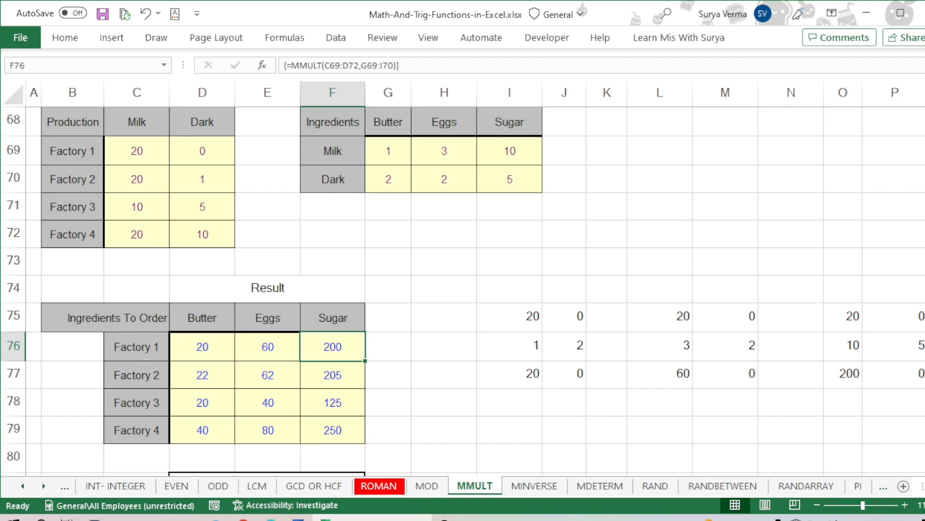
left_click(137, 150)
key("Right")
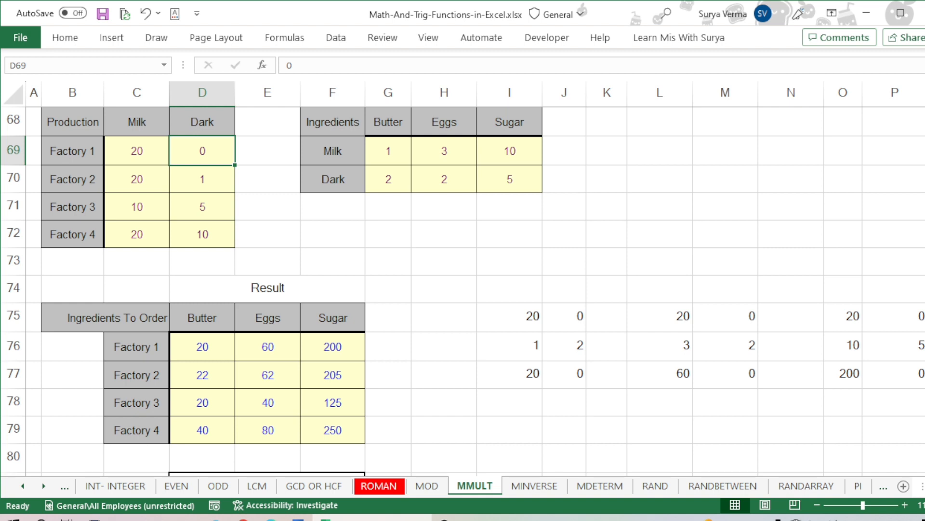
left_click(388, 151)
left_click(388, 178)
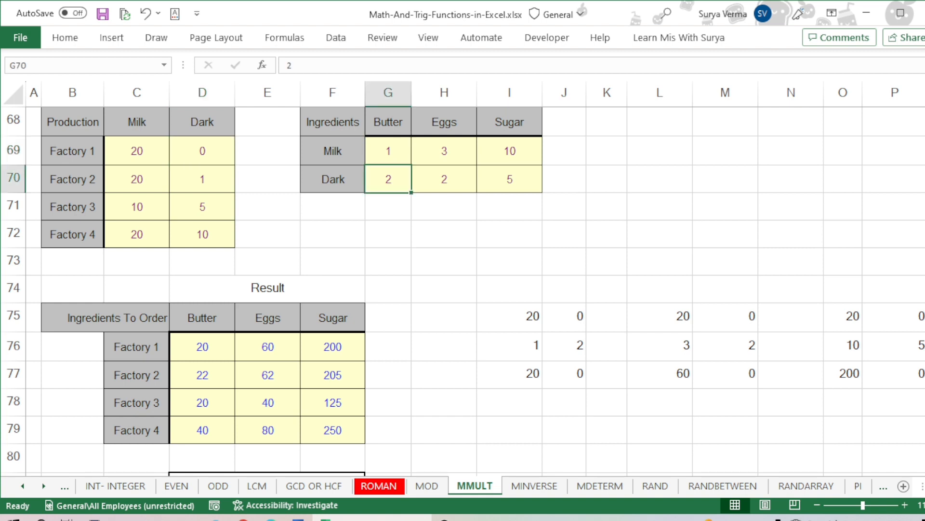
left_click_drag(388, 151, 388, 179)
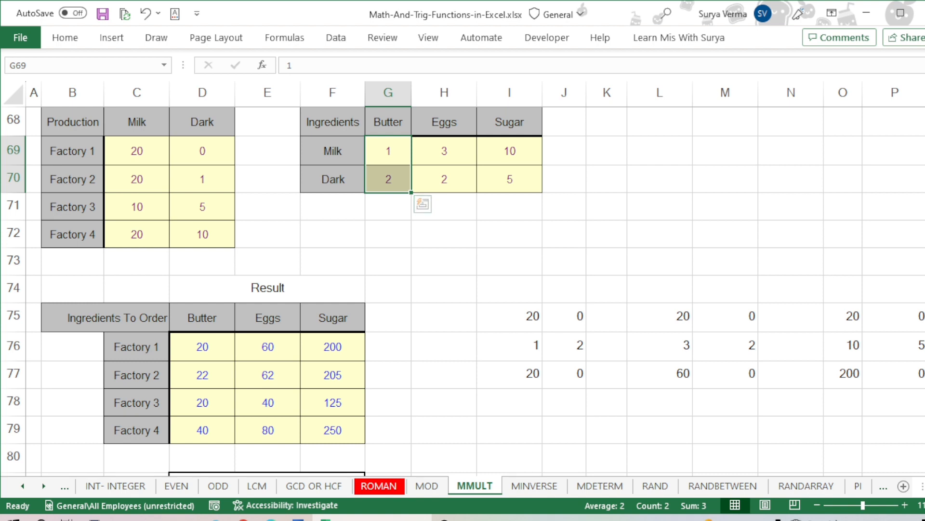
Trace how Factory 1's Milk production in I75 and the Butter amount in I76 are multiplied in I77
left_click(607, 346)
left_click_drag(137, 151, 202, 151)
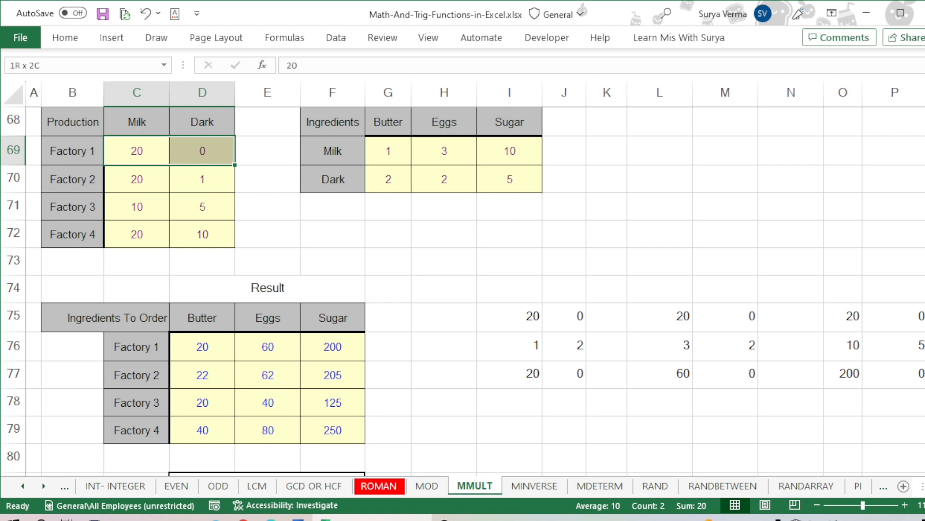
left_click_drag(203, 150, 137, 151)
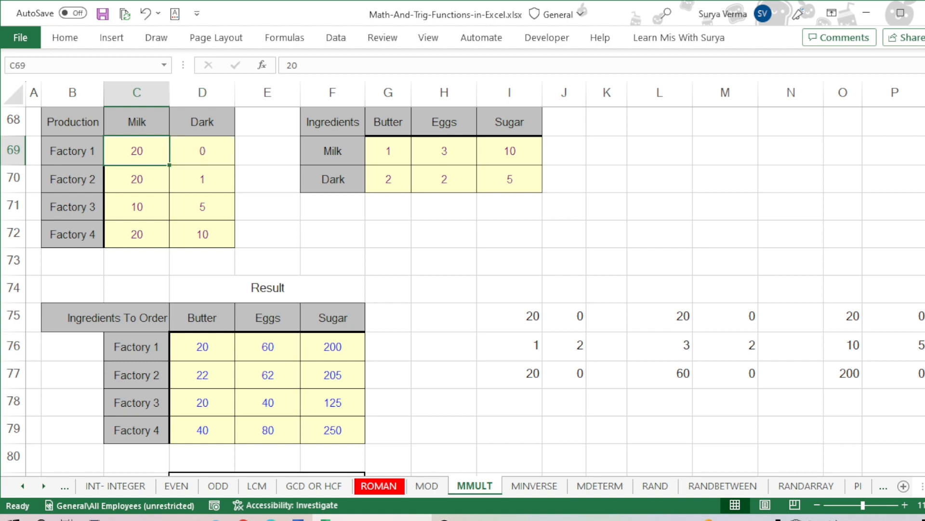
left_click(202, 150)
left_click(509, 346)
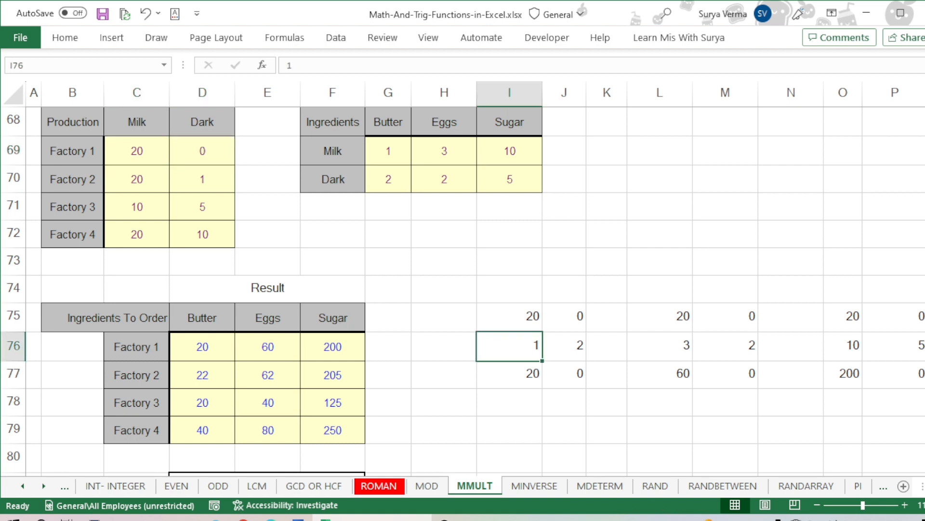
left_click(509, 317)
left_click(510, 374)
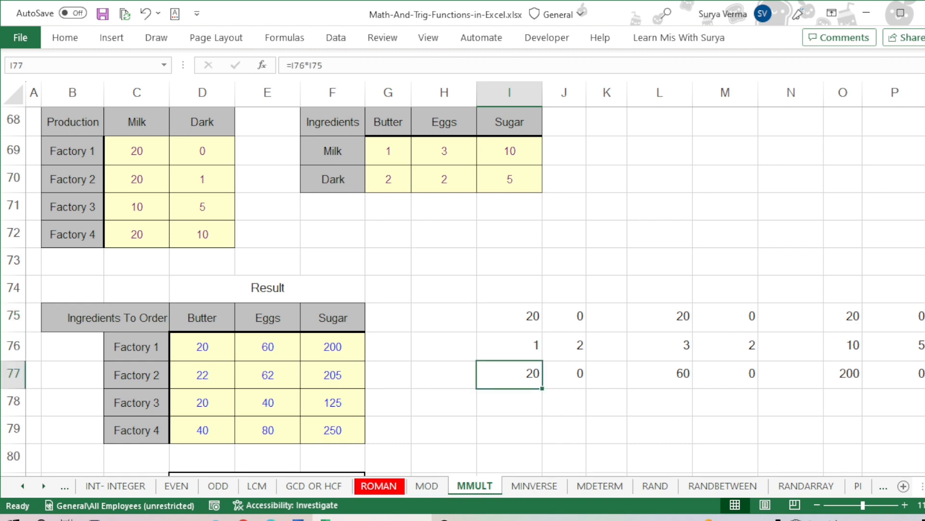
Check the Dark product for Butter in J77 and the sum of I77:J77 against Factory 1's Butter result in D76
left_click(564, 346)
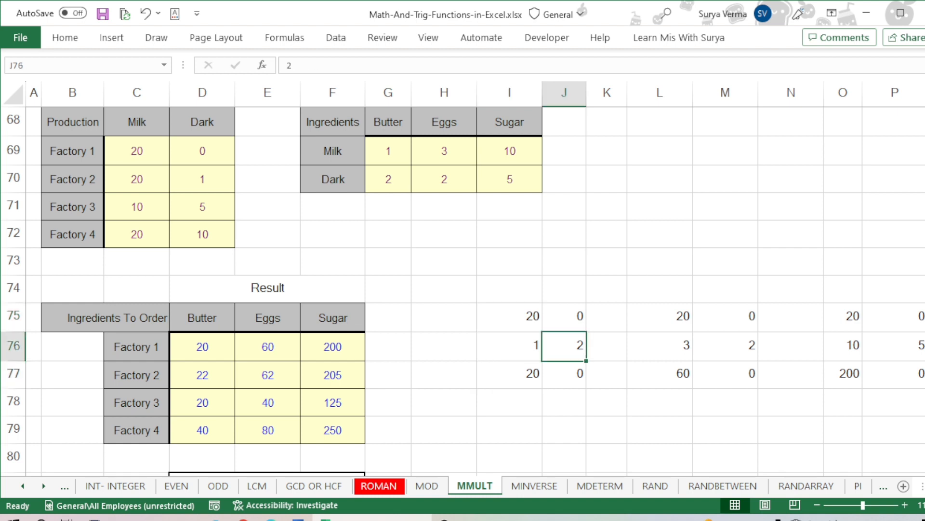
left_click(563, 374)
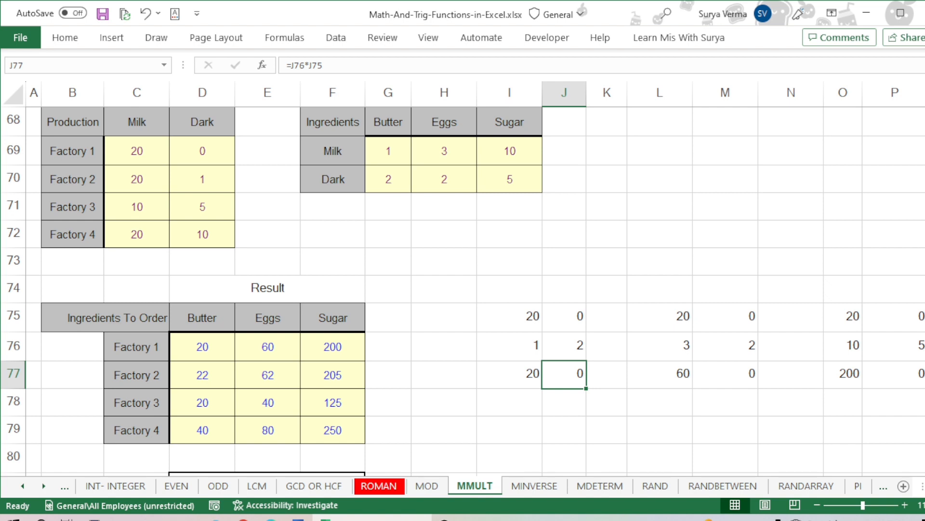
left_click_drag(510, 375, 564, 374)
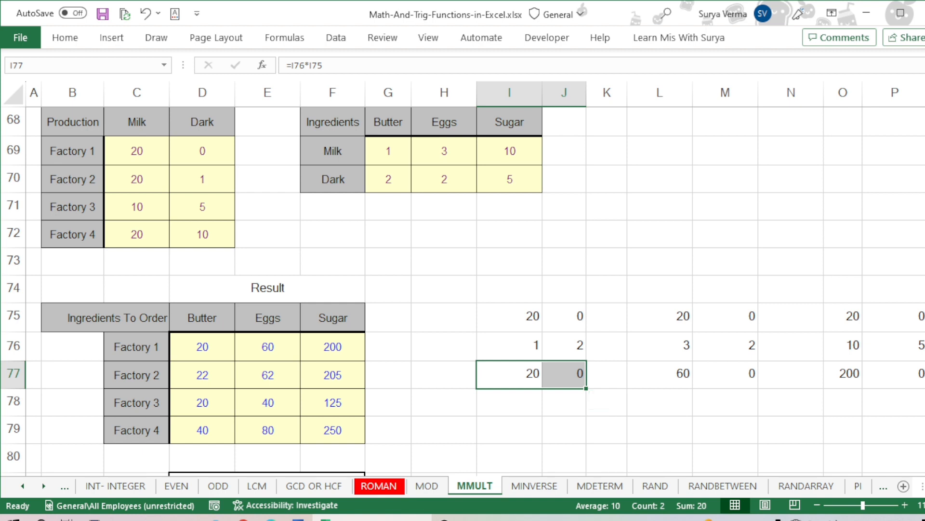
left_click(202, 347)
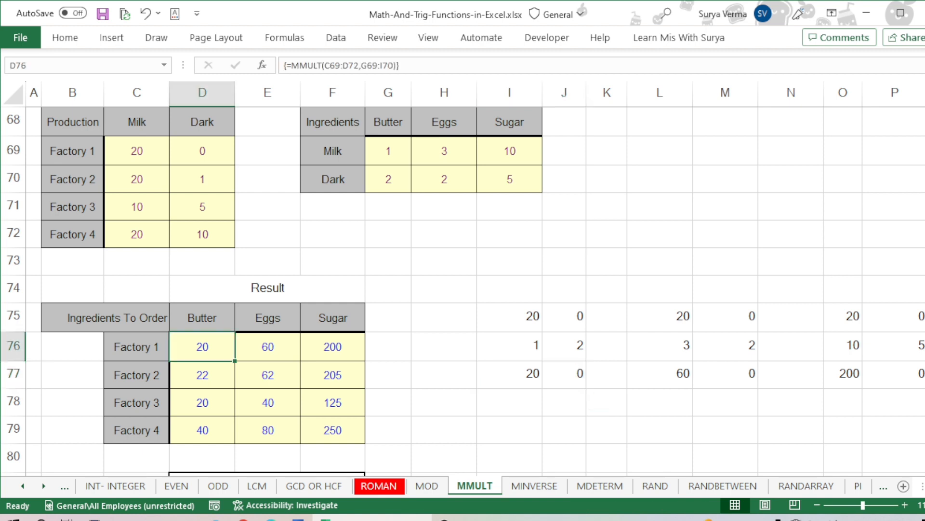
Compare Factory 1's Eggs result in E76 with its production in C69:D69 and the Eggs amounts in H69:H70
left_click(267, 347)
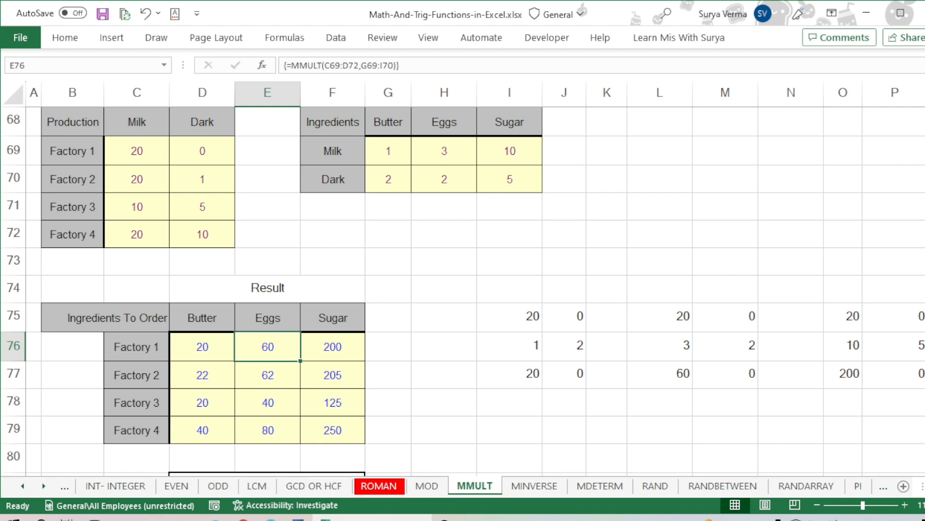
left_click_drag(136, 151, 203, 151)
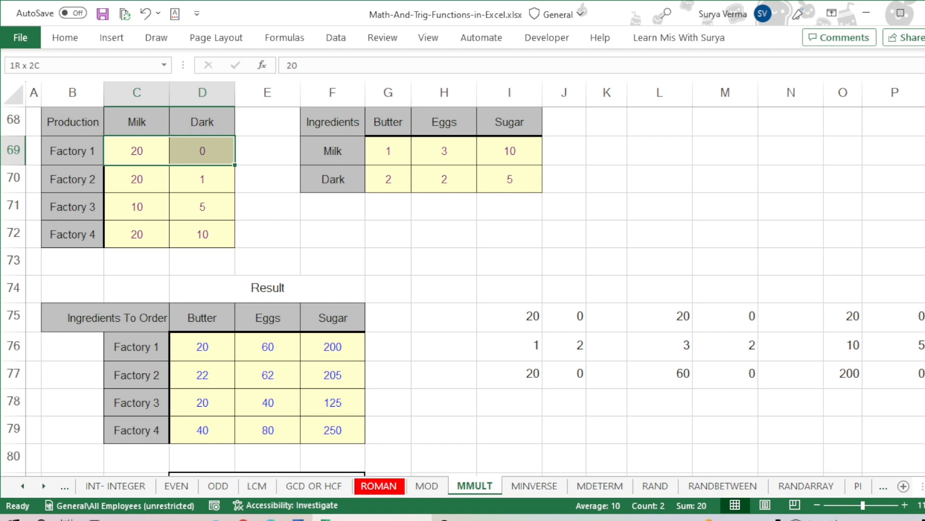
left_click_drag(202, 151, 202, 151)
left_click(444, 151)
left_click(444, 179)
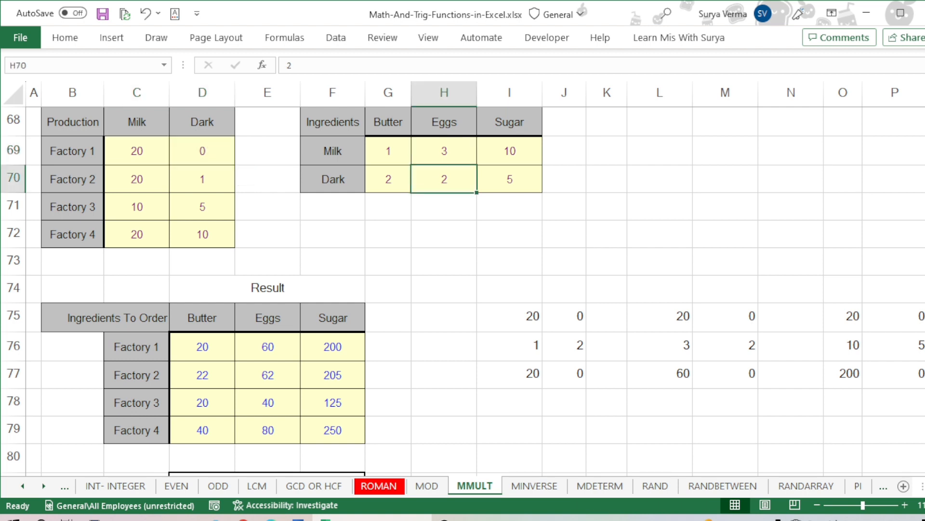
left_click_drag(388, 151, 388, 179)
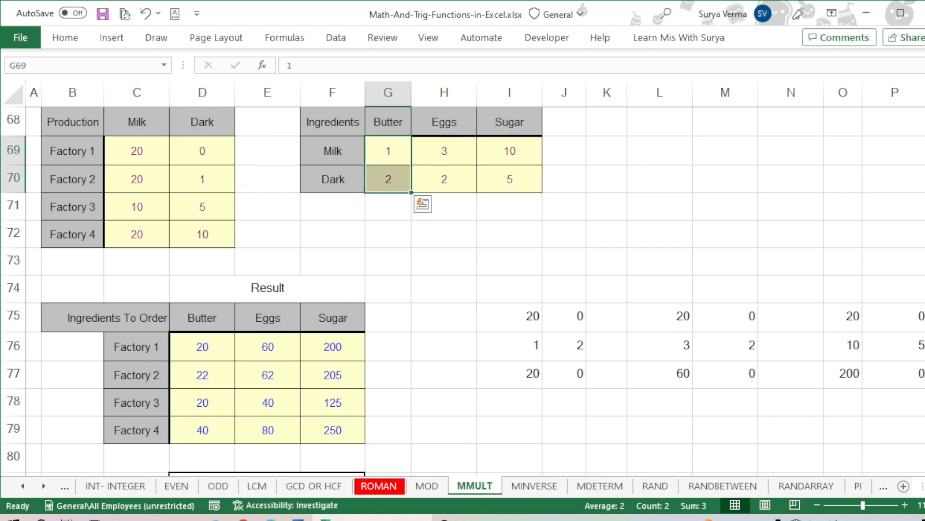
left_click(444, 151)
left_click_drag(444, 151, 444, 179)
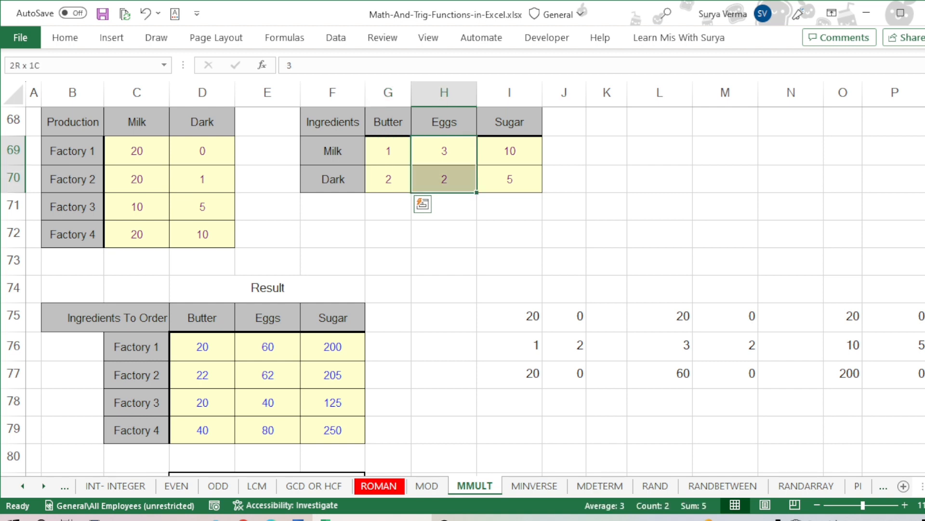
Trace the manual Eggs products in L75:M77 and check the sum of L77:M77 against E76
left_click(660, 346)
left_click(726, 345)
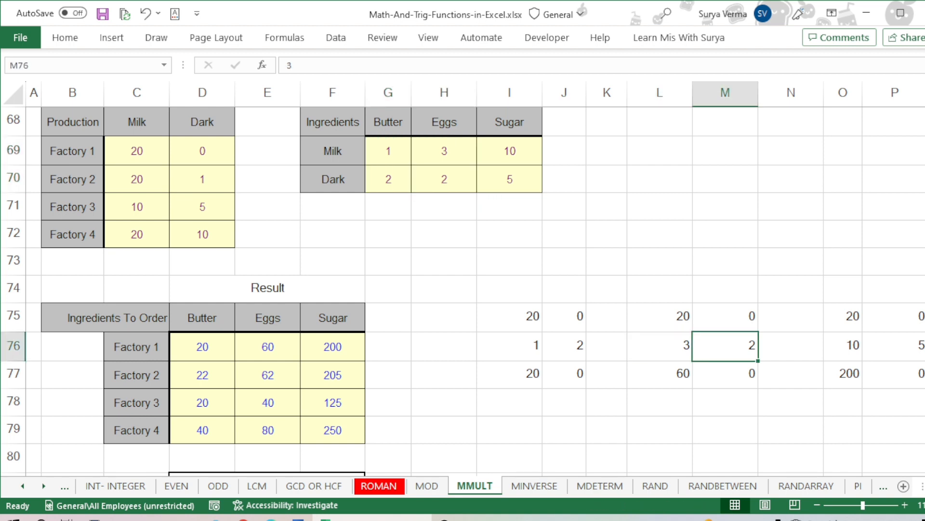
left_click(660, 345)
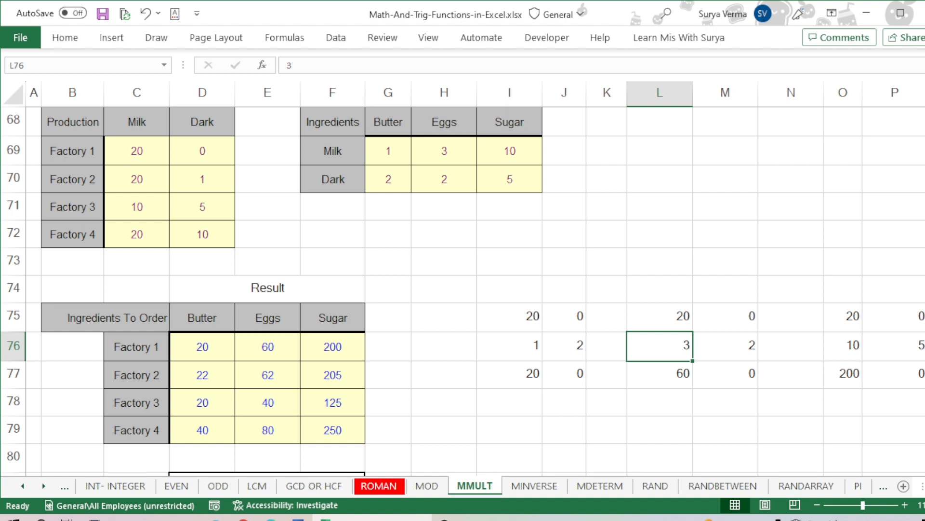
left_click(660, 374)
left_click(725, 346)
left_click(726, 317)
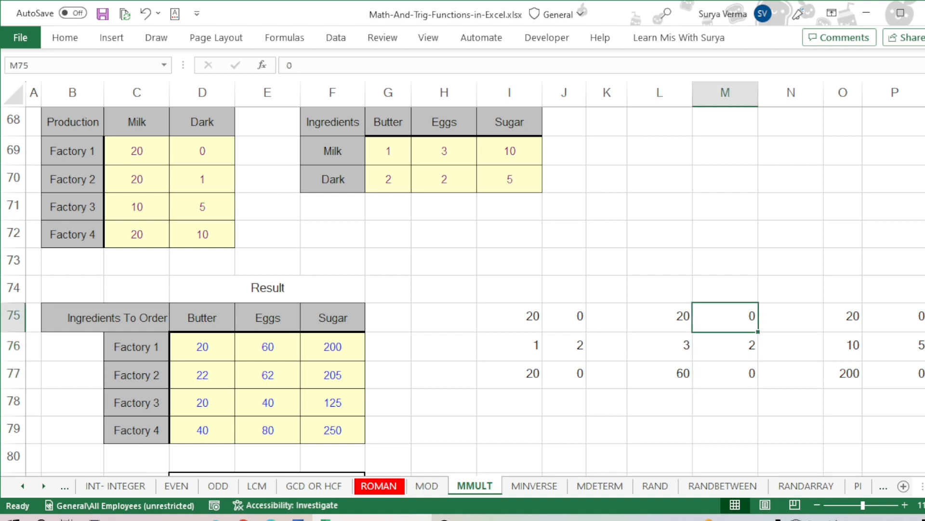
left_click(726, 374)
left_click_drag(660, 374, 725, 374)
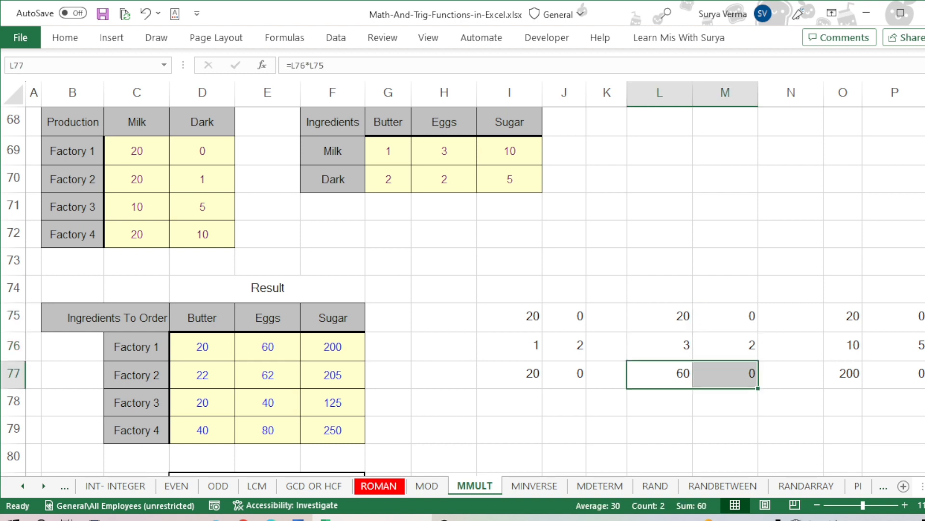
left_click(726, 374)
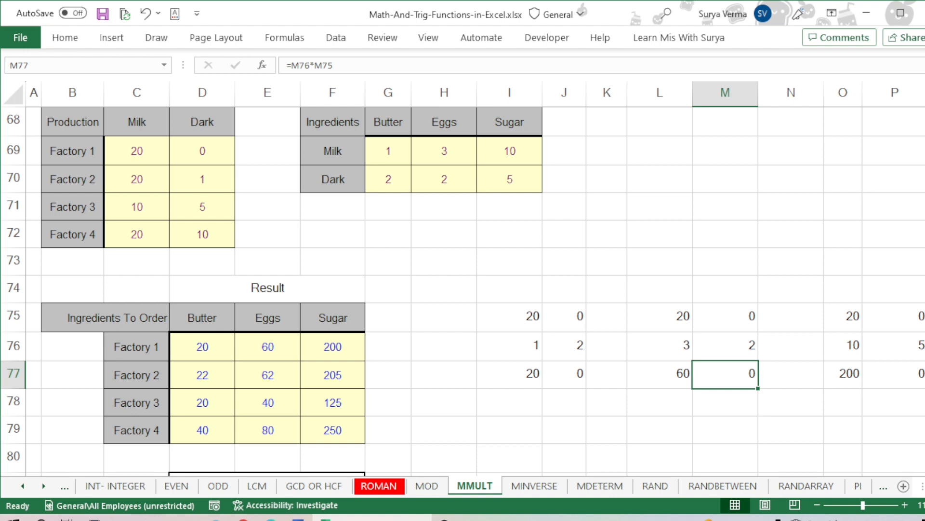
left_click(268, 347)
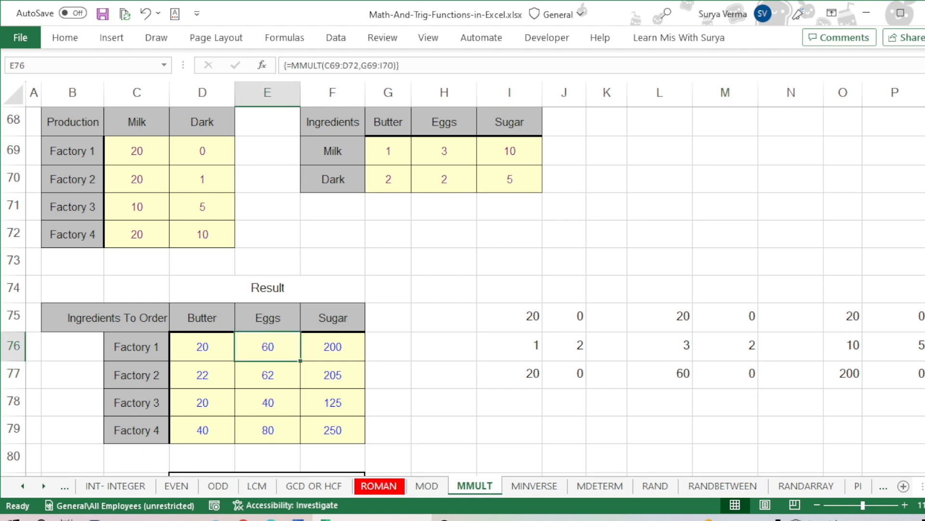
Compare Factory 1's Sugar result in F76 with its production in C69:D69
left_click(333, 347)
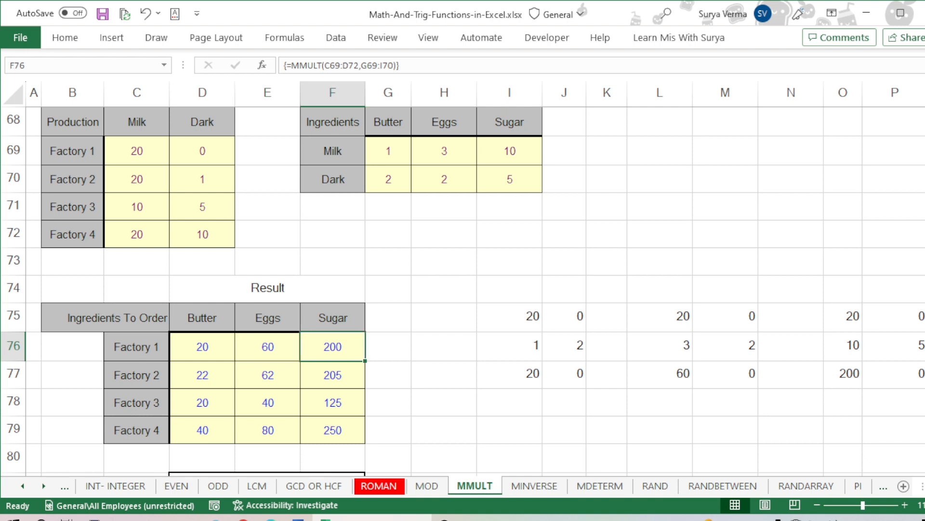
left_click_drag(137, 151, 202, 152)
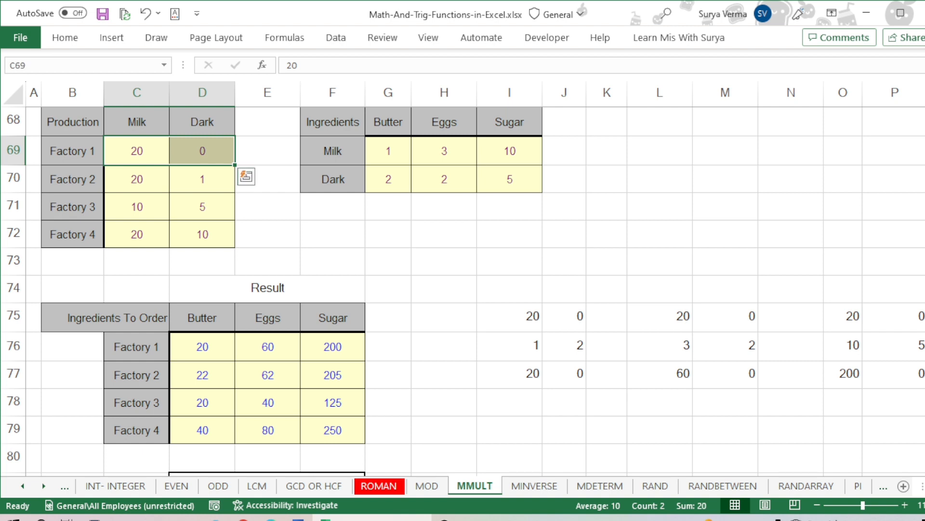
left_click(203, 151)
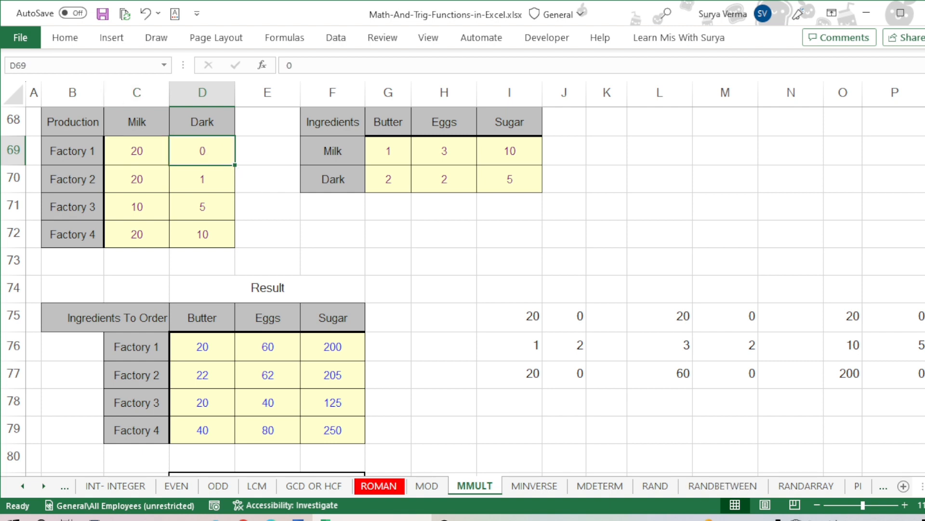
Trace how the Milk production in O75 and the Sugar amount in O76 are multiplied in O77
left_click(844, 317)
key("Right")
key("Right")
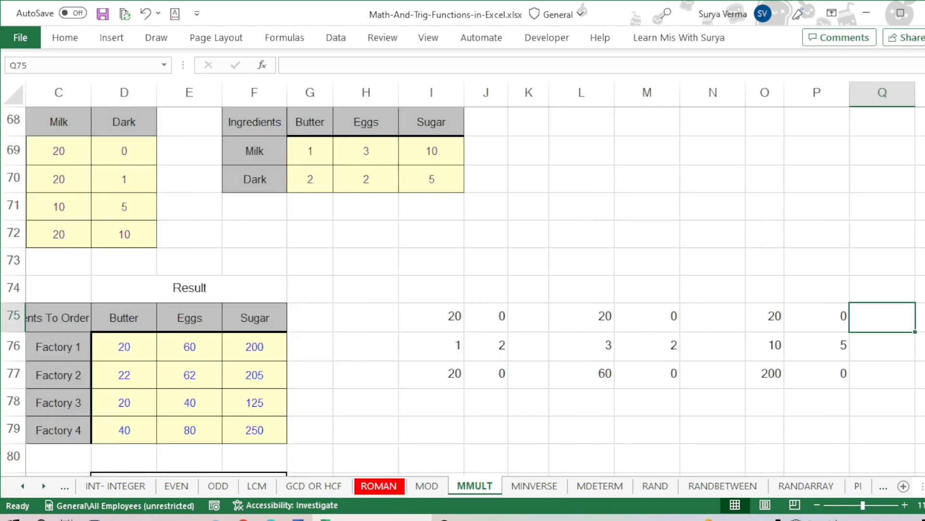
key("Left")
key("Down")
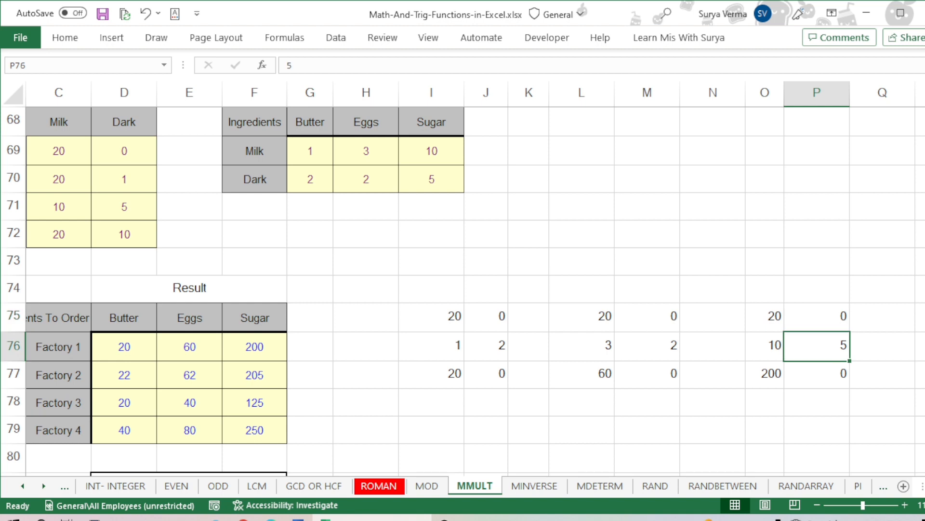
key("Left")
key("Up")
key("shift+Down")
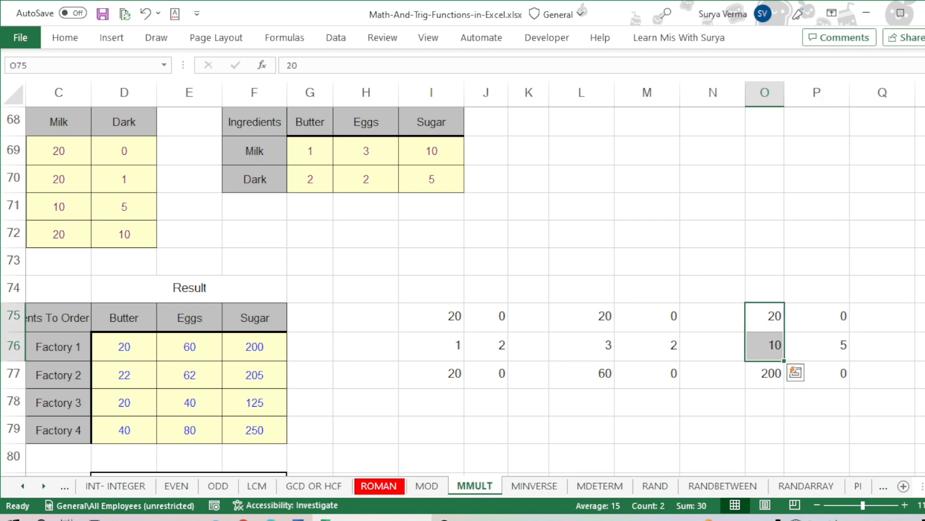
key("Down")
key("Down")
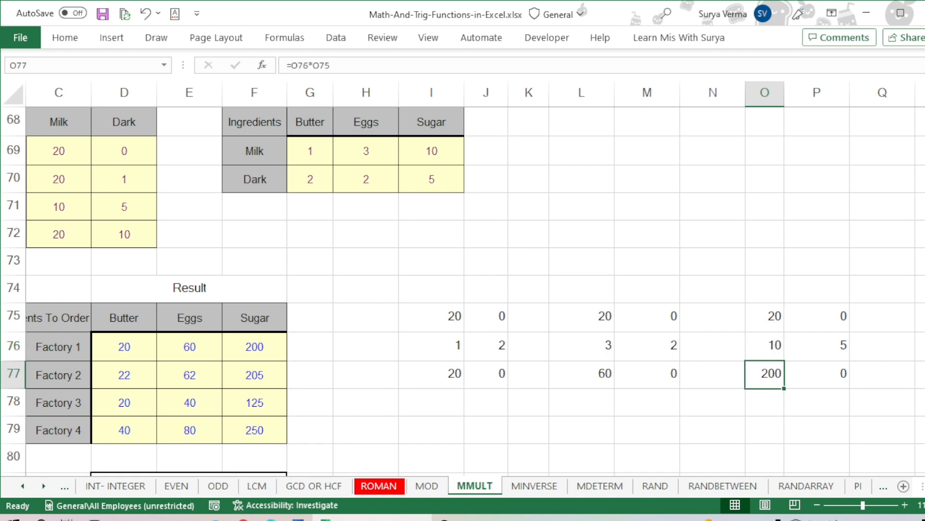
Trace the Dark product for Sugar in column P and check the sum of O77:P77 against F76
key("Right")
key("Up")
key("Up")
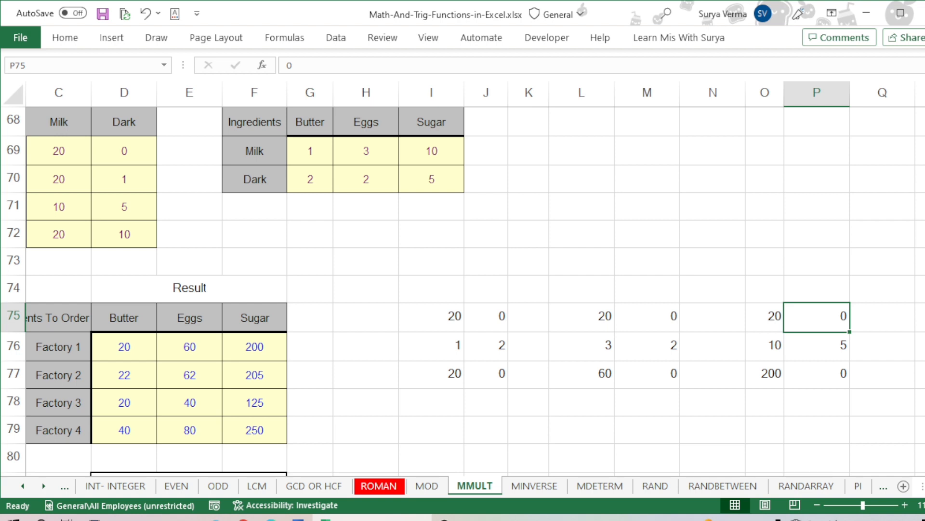
key("Down")
key("Down")
key("Left")
key("shift+Right")
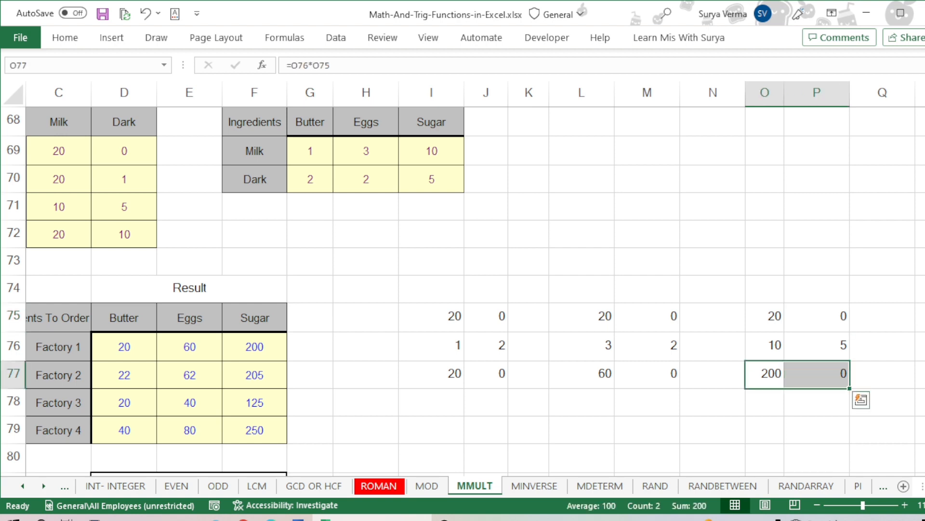
key("Right")
left_click(255, 347)
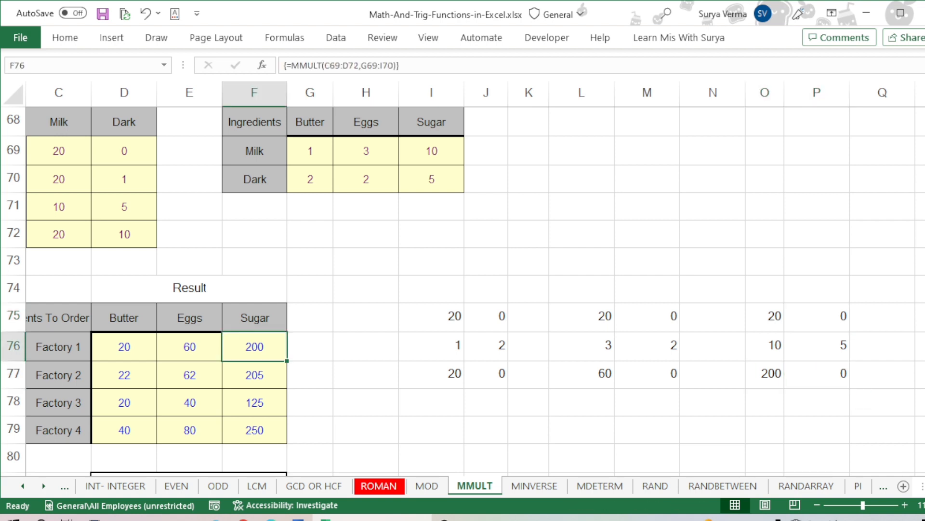
Review Factory 1's Butter, Eggs and Sugar results across row 76
key("Left")
key("Left")
key("Left")
key("Left")
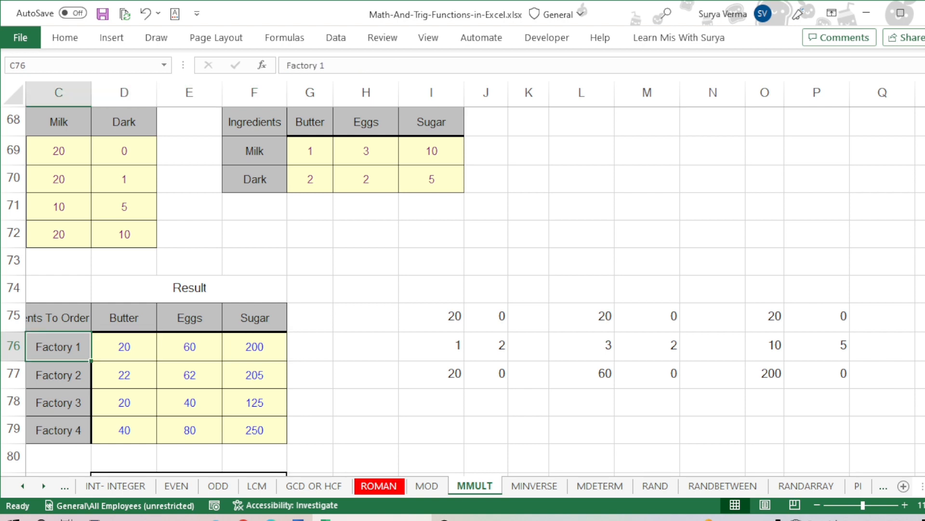
key("Right")
key("Right")
key("Right")
key("Right")
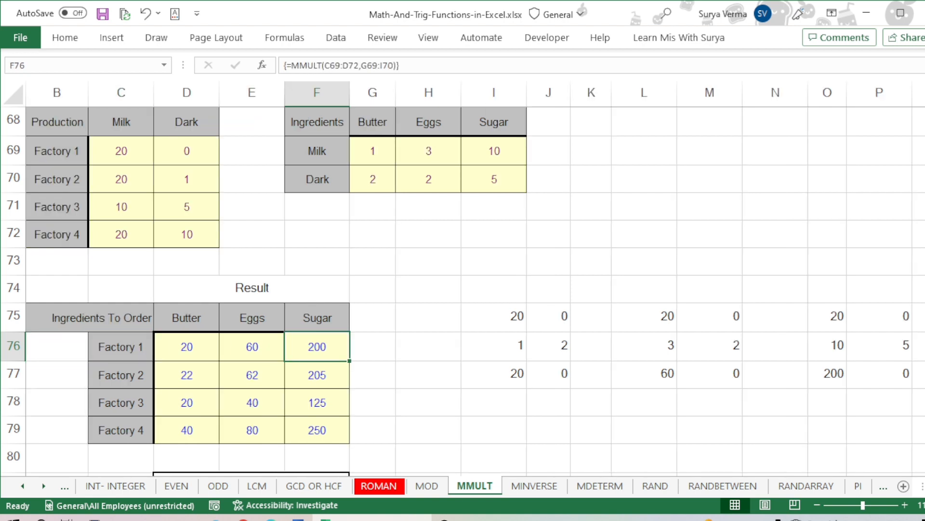
For the manual check of Factory 2's Butter result in D77, set the Dark production in J75 to 1
key("Down")
key("Down")
key("Left")
key("Up")
key("Left")
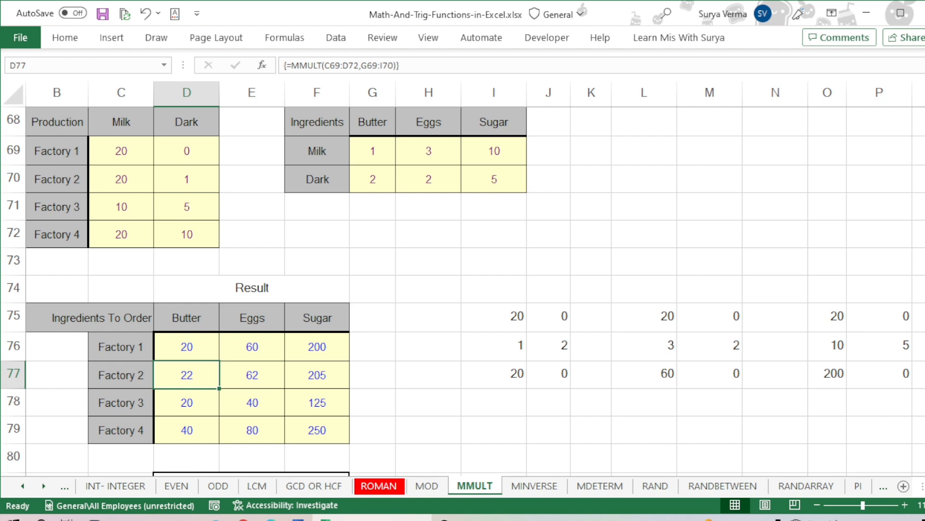
left_click(493, 317)
key("Right")
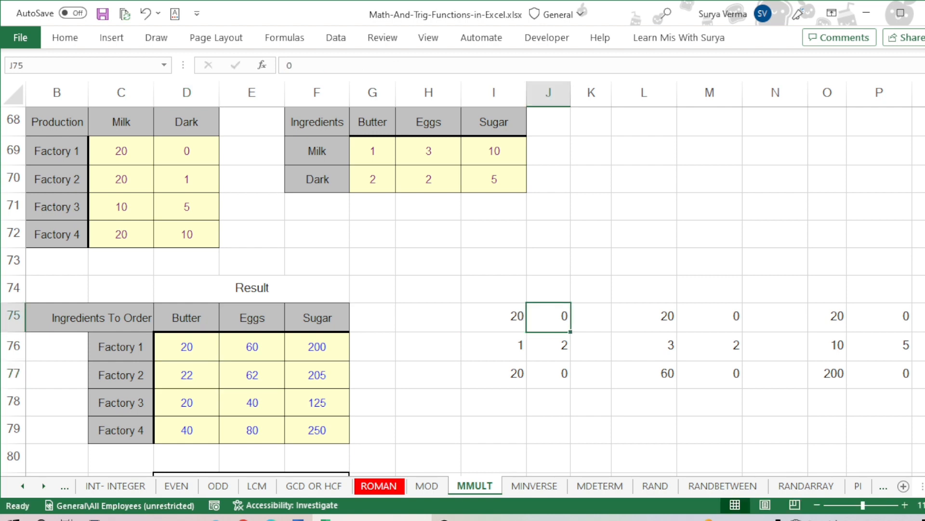
type("1")
key("Return")
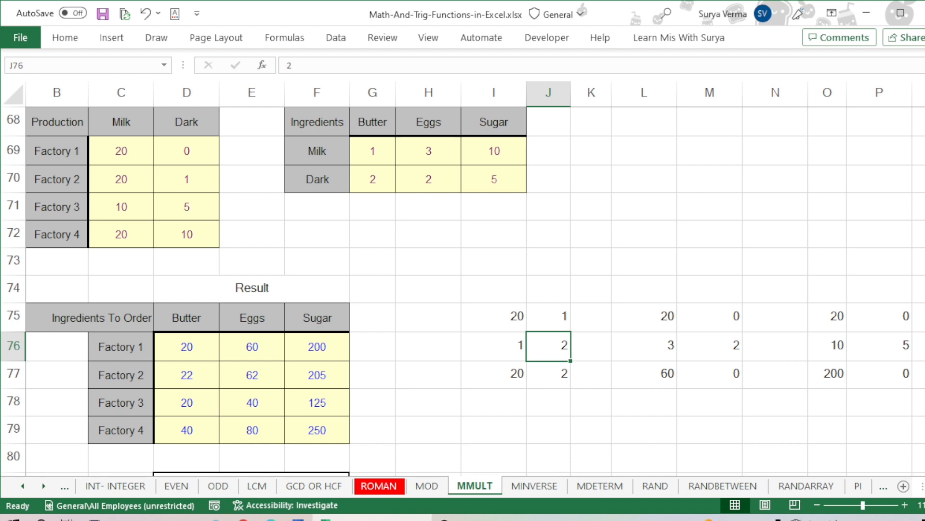
Check the Butter products in I77 and J77 and their sum for Factory 2
left_click(493, 374)
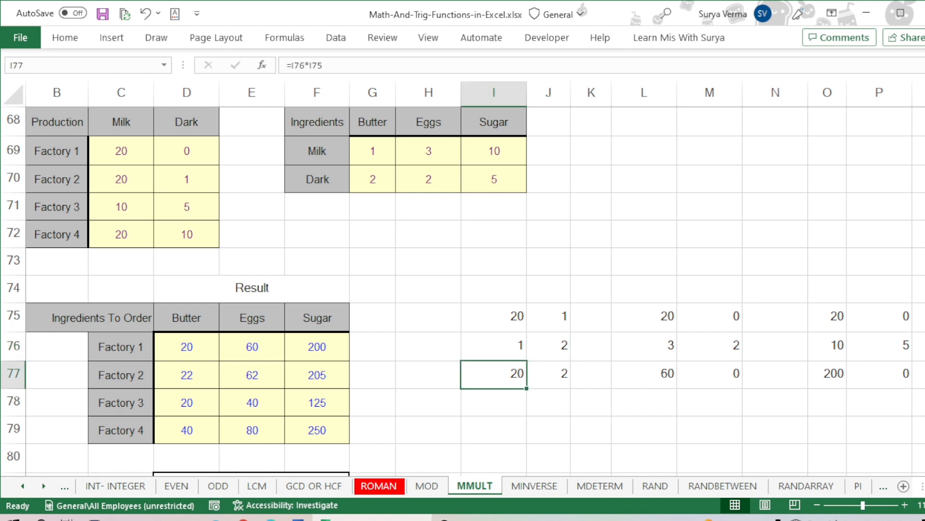
left_click(549, 374)
left_click_drag(494, 374, 549, 374)
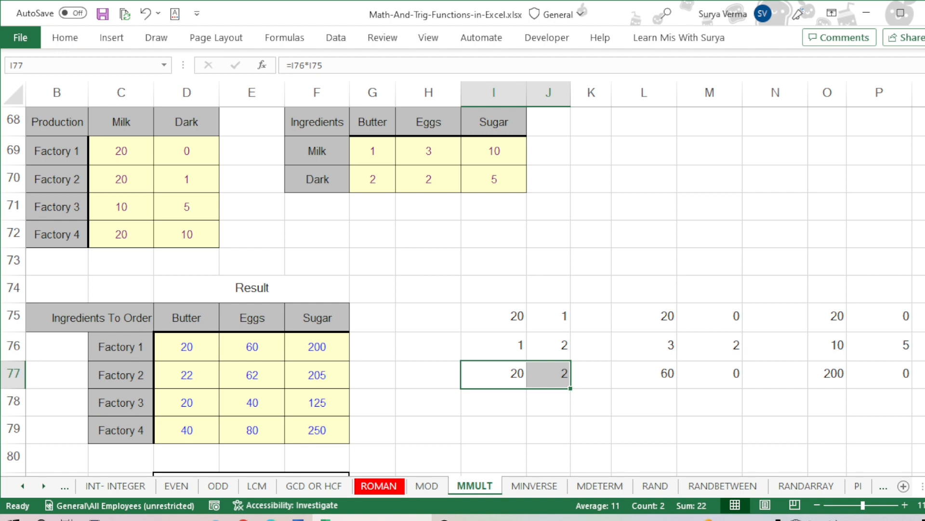
Review the production quantities in L75:M75 and the Butter, Eggs and Sugar amounts in the Ingredients table
left_click(644, 317)
left_click(709, 316)
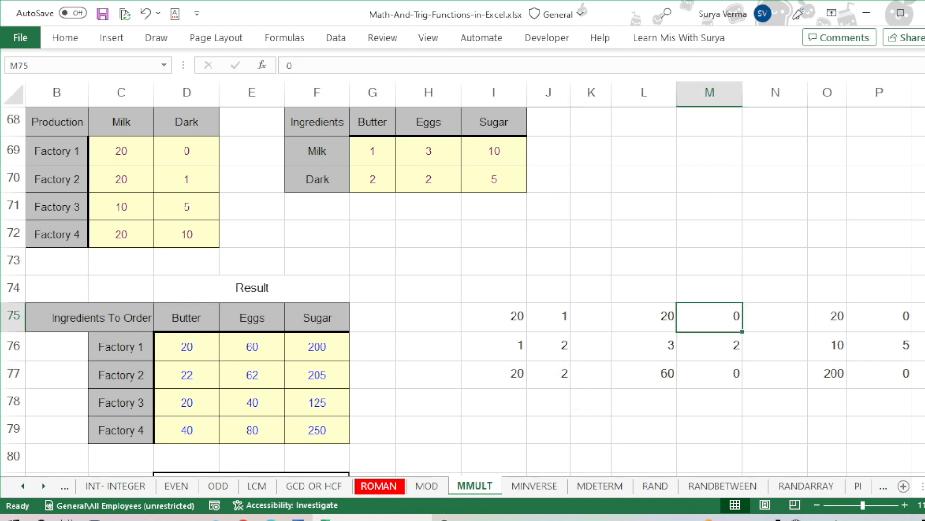
left_click(372, 151)
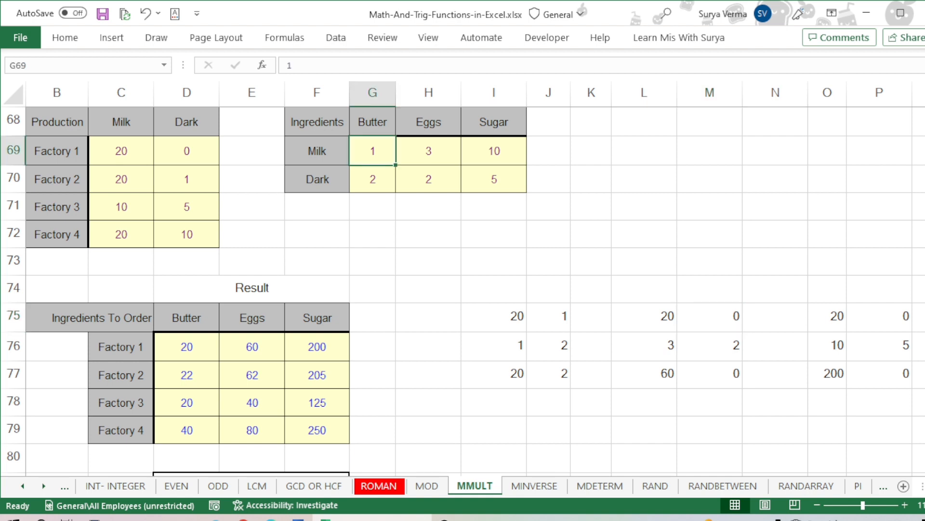
left_click(429, 150)
left_click(494, 151)
left_click(494, 179)
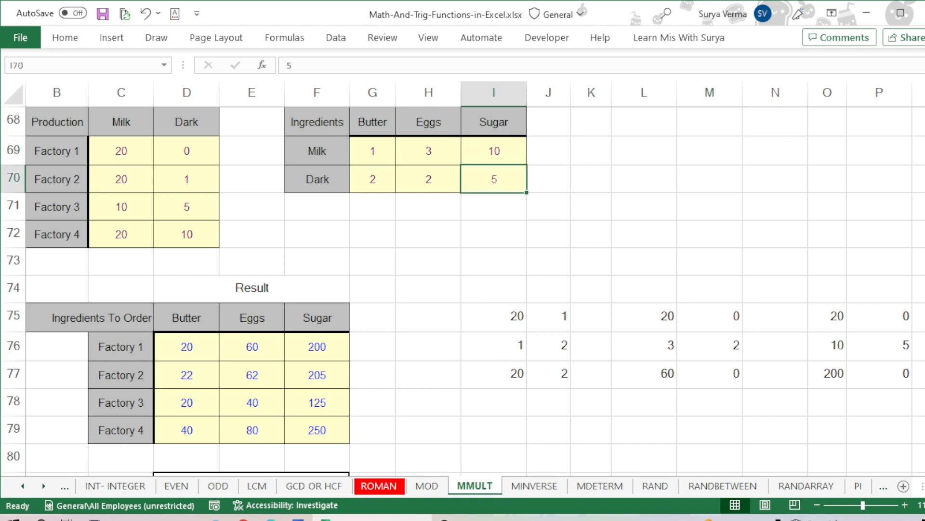
Compare the production range C69:D72 and the Milk ingredient amounts in G69:I69 with Factory 4's Ingredients To Order results in D79:F79
left_click_drag(122, 151, 187, 233)
left_click(187, 233)
left_click_drag(373, 152, 494, 151)
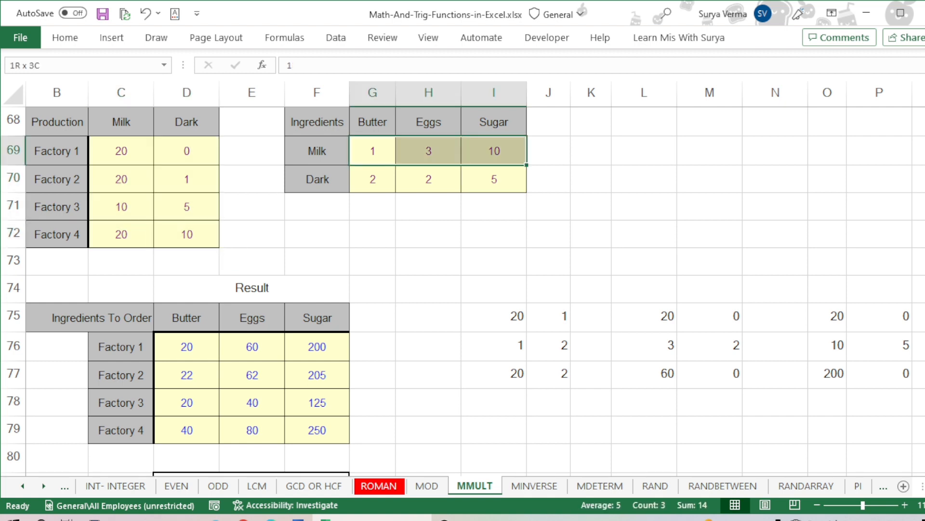
left_click(495, 151)
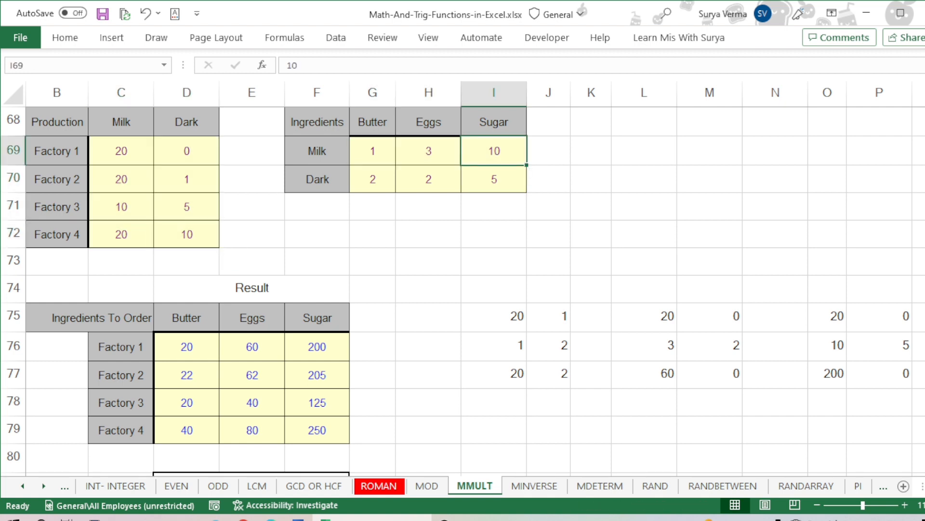
left_click_drag(187, 430, 317, 430)
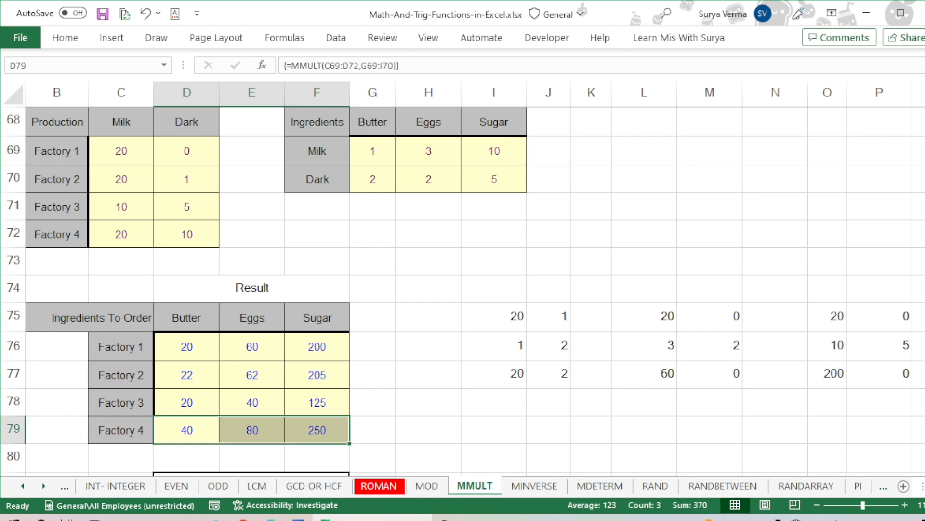
left_click(317, 430)
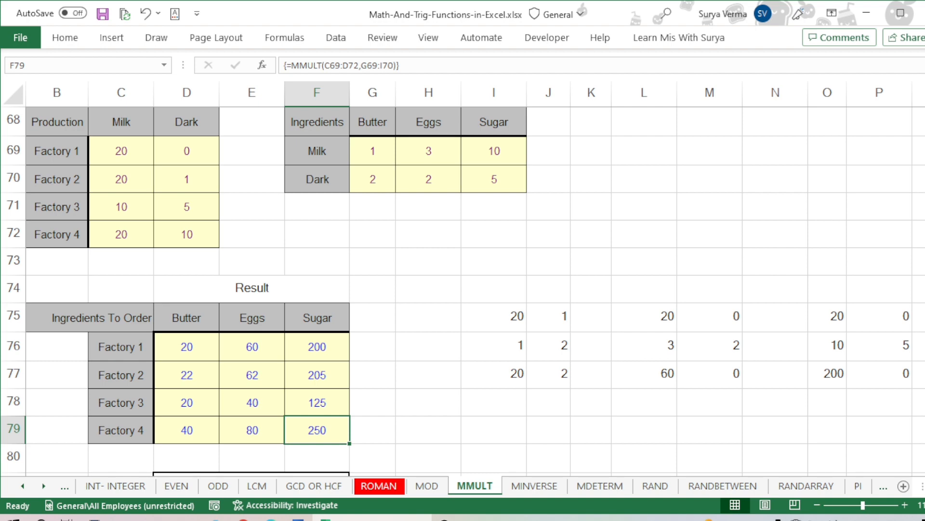
Return to the start of the MMULT sheet and select the "What Does It Do ?" heading in B3
left_click(187, 318)
scroll(186, 318, "up", 20)
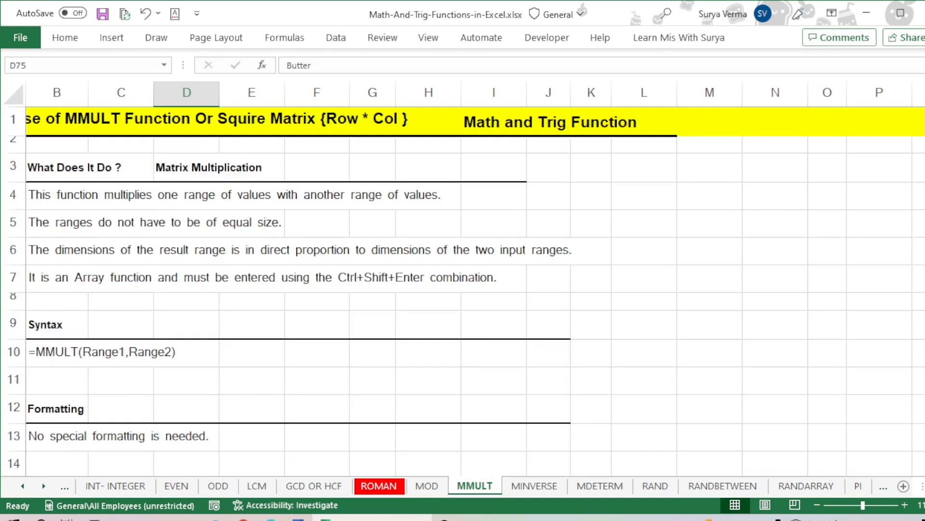
left_click(57, 167)
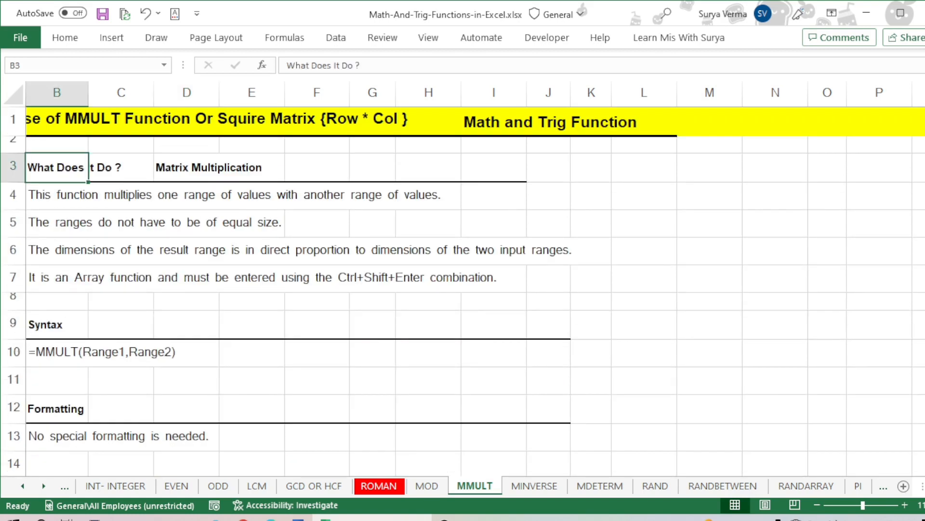